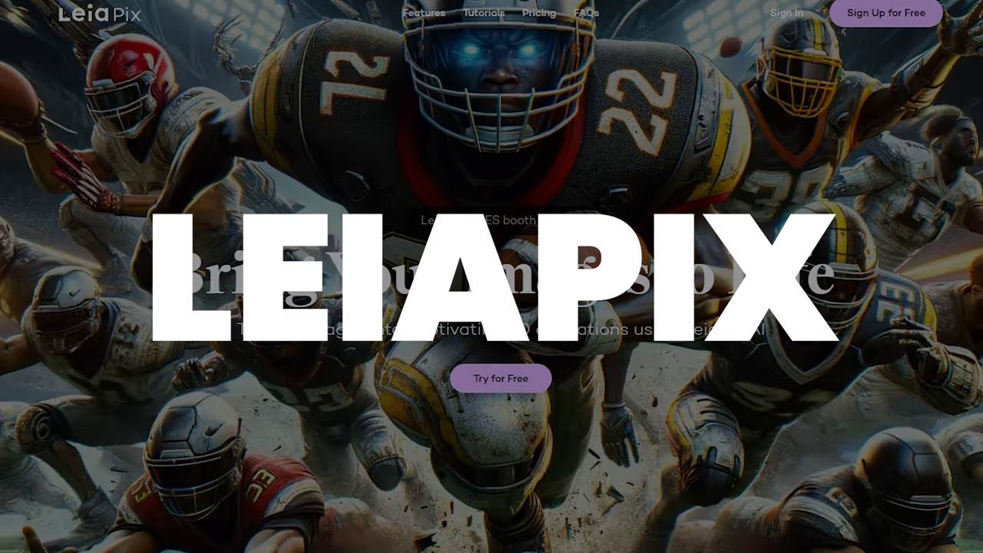
# Scroll the feature overview and try the Horizontal demo style and the original-vs-3D comparison slider.
pyautogui.scroll(-6, 491, 307)
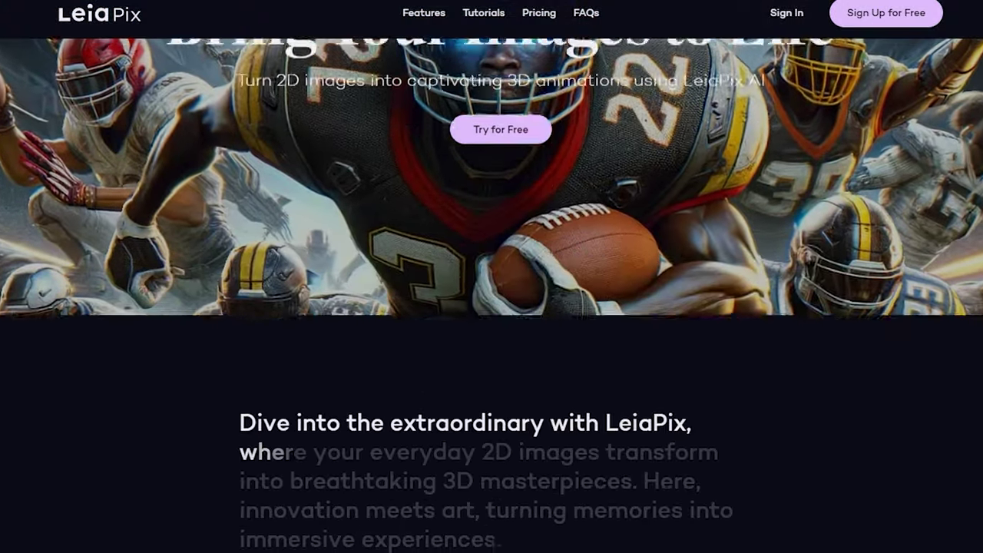
pyautogui.scroll(-2, 492, 308)
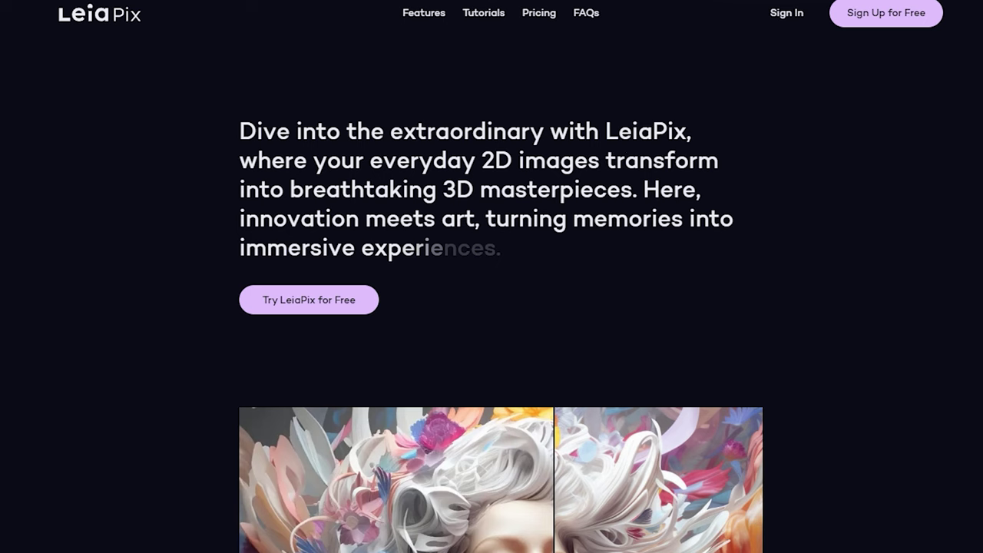
pyautogui.scroll(-5, 499, 308)
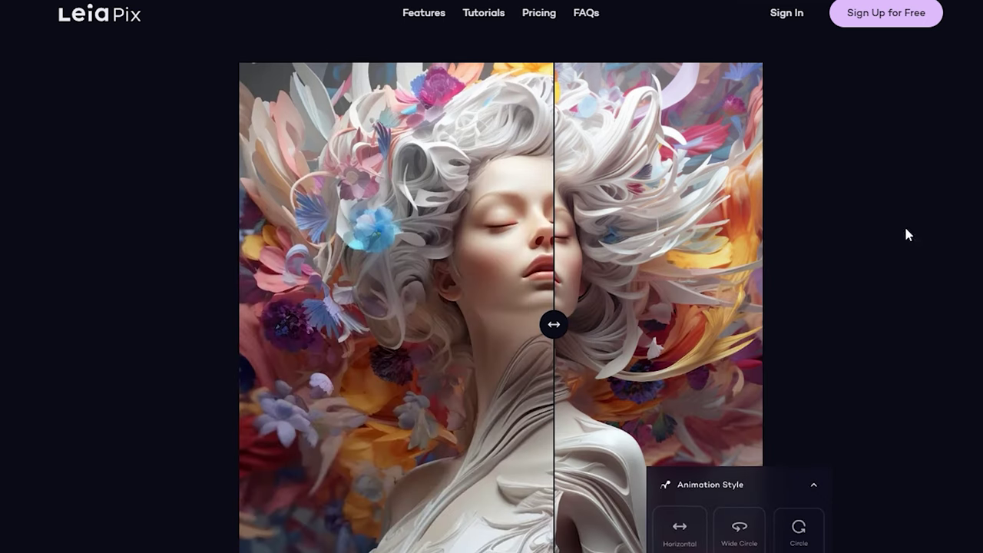
pyautogui.click(680, 530)
pyautogui.moveTo(555, 326); pyautogui.dragTo(824, 387)
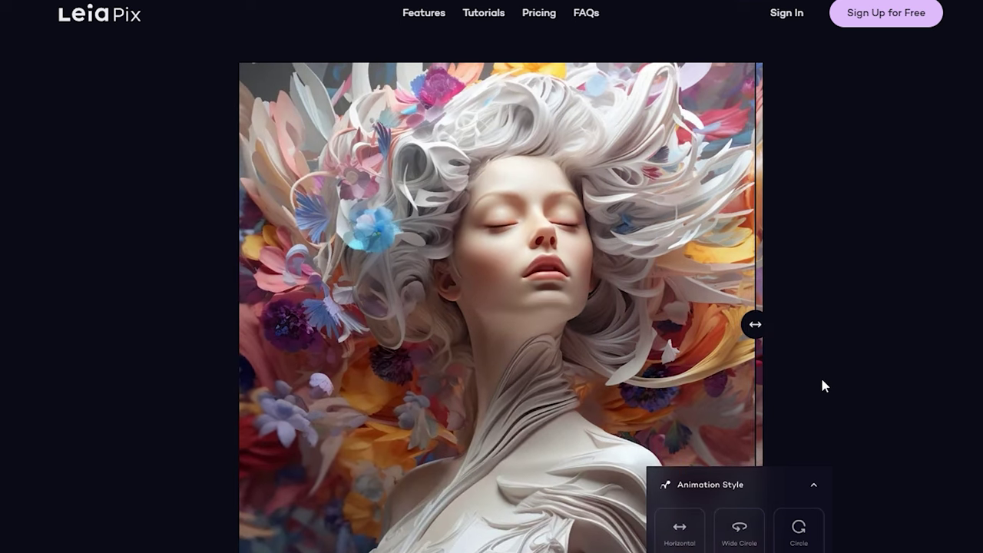
# Scroll on through the AI depth map, animation preset and depth-editing feature sections.
pyautogui.scroll(-6, 492, 307)
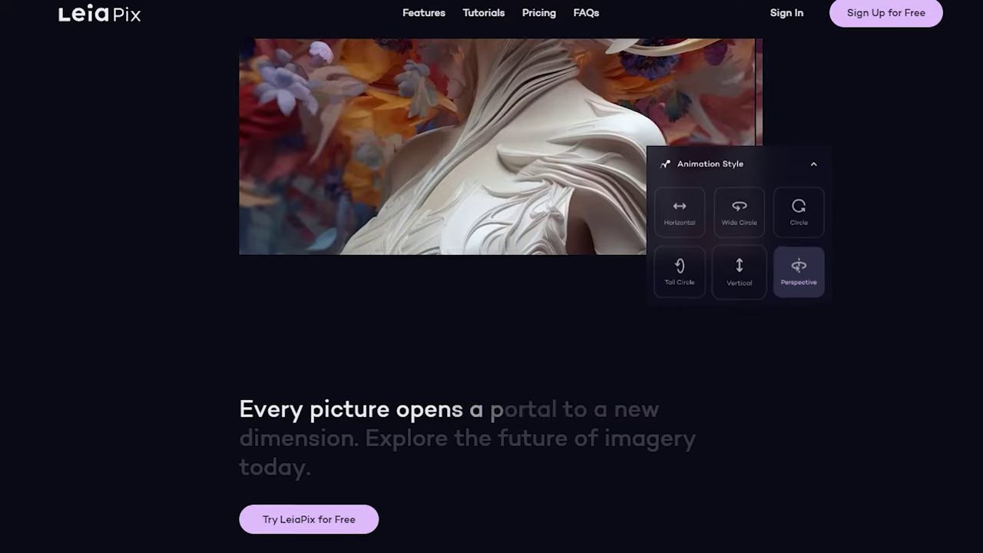
pyautogui.scroll(-2, 492, 307)
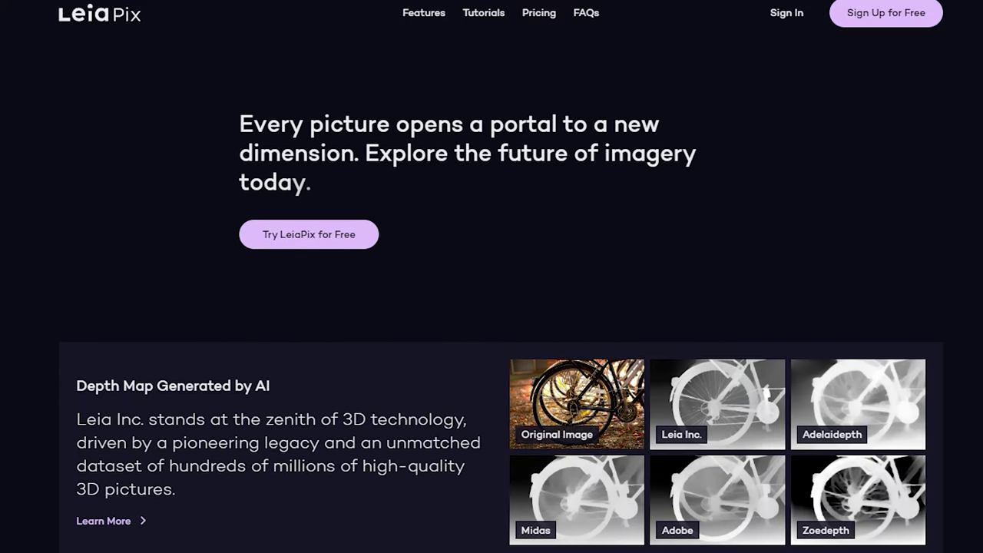
pyautogui.scroll(-4, 492, 307)
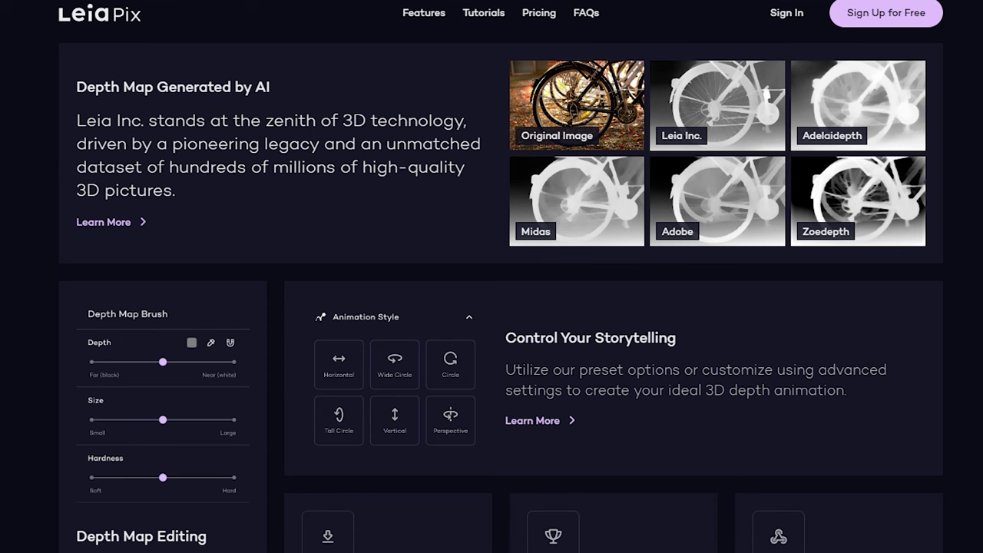
pyautogui.scroll(-2, 492, 307)
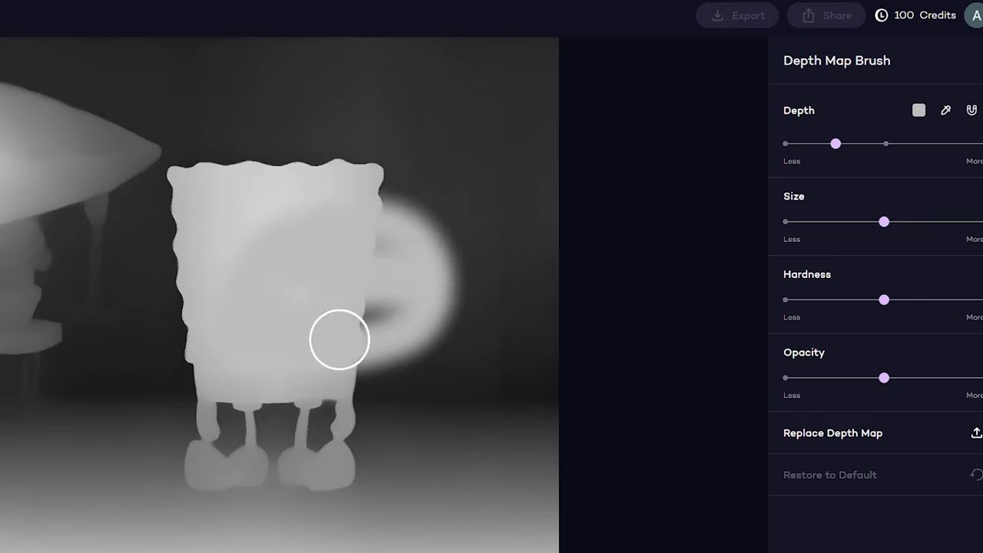
# Undo the mug-handle depth brush stroke, then try Wide Circle, Vertical and Tall Circle before choosing Perspective.
pyautogui.moveTo(340, 340); pyautogui.dragTo(449, 276)
pyautogui.hotkey('ctrl', 'z')
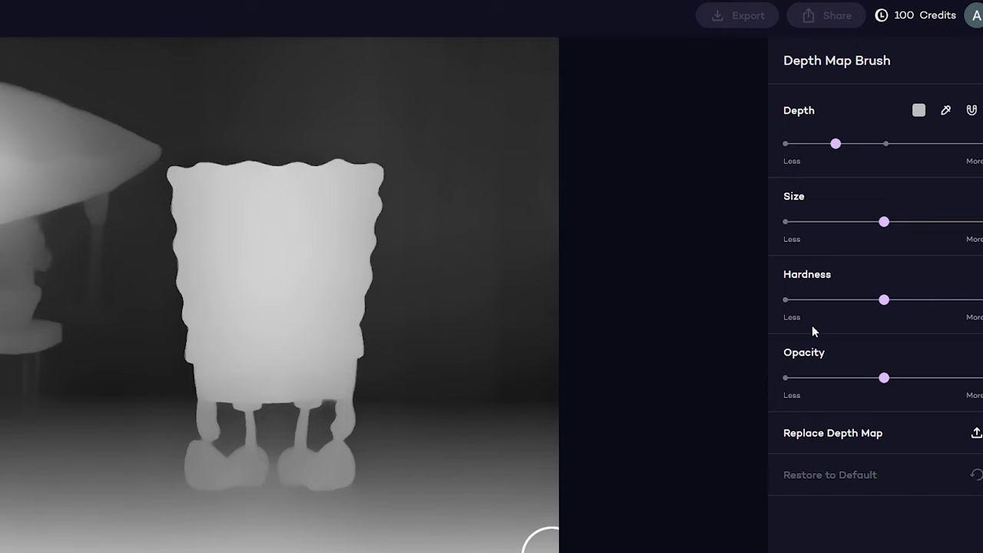
pyautogui.click(816, 232)
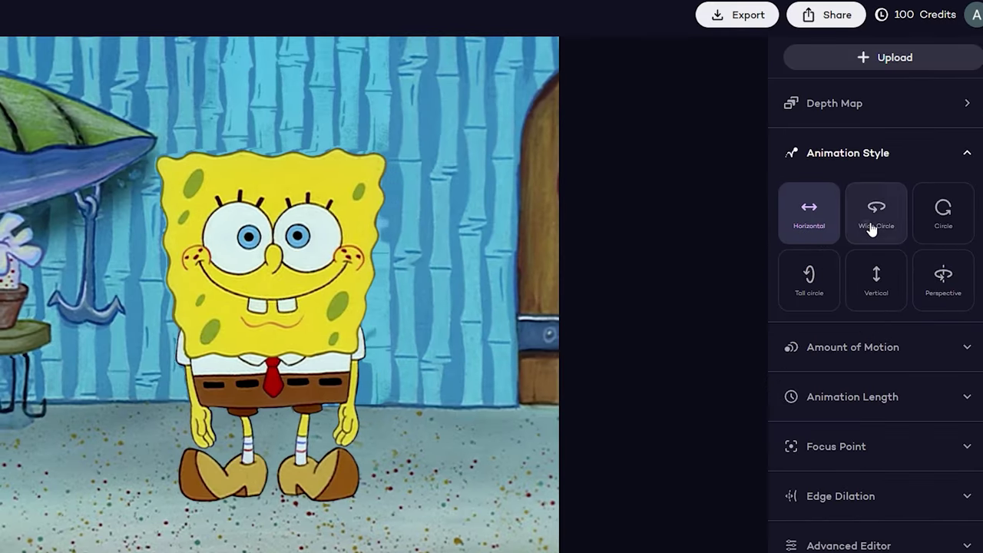
pyautogui.click(872, 224)
pyautogui.click(891, 282)
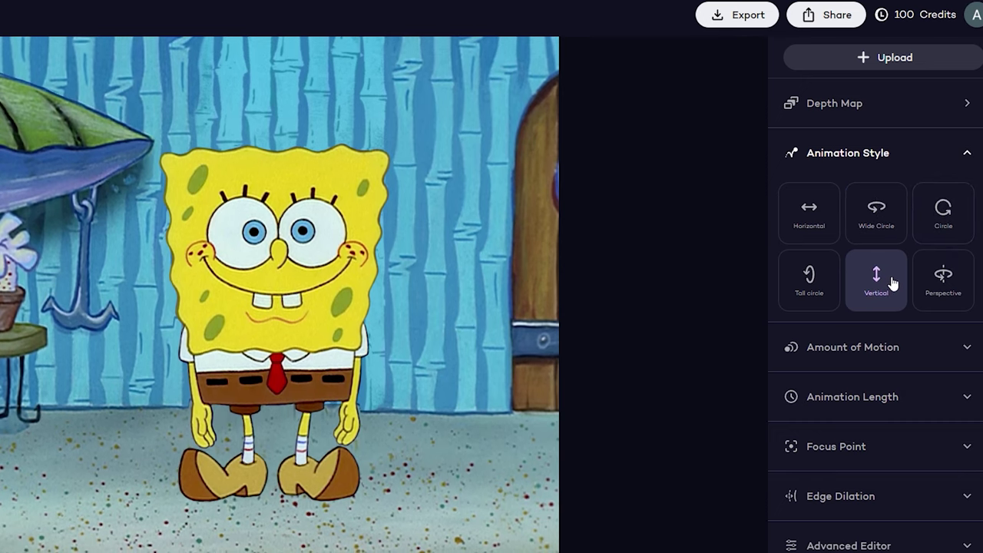
pyautogui.click(814, 304)
pyautogui.click(947, 301)
# Set Amount of Motion to maximum and shorten the Animation Length.
pyautogui.click(900, 346)
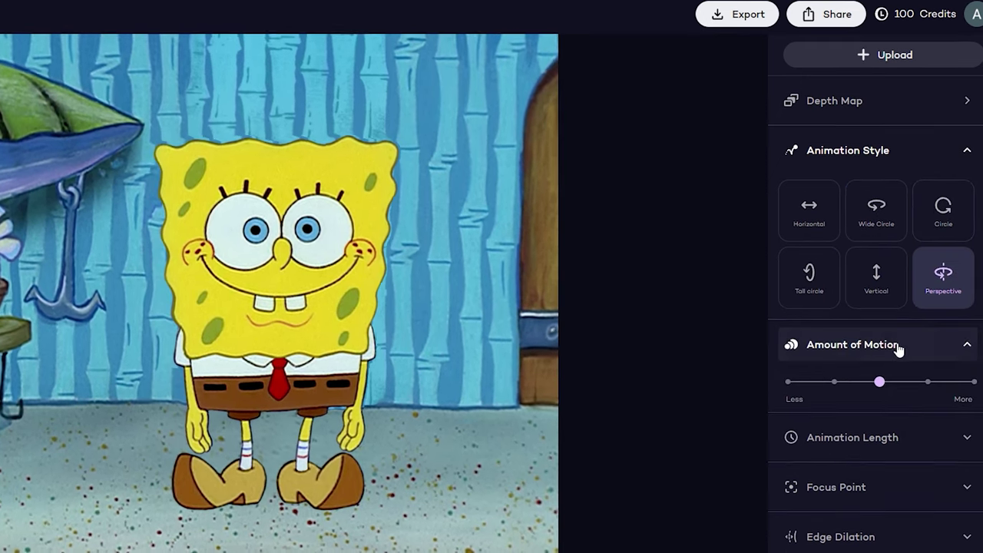
pyautogui.moveTo(881, 388); pyautogui.dragTo(972, 382)
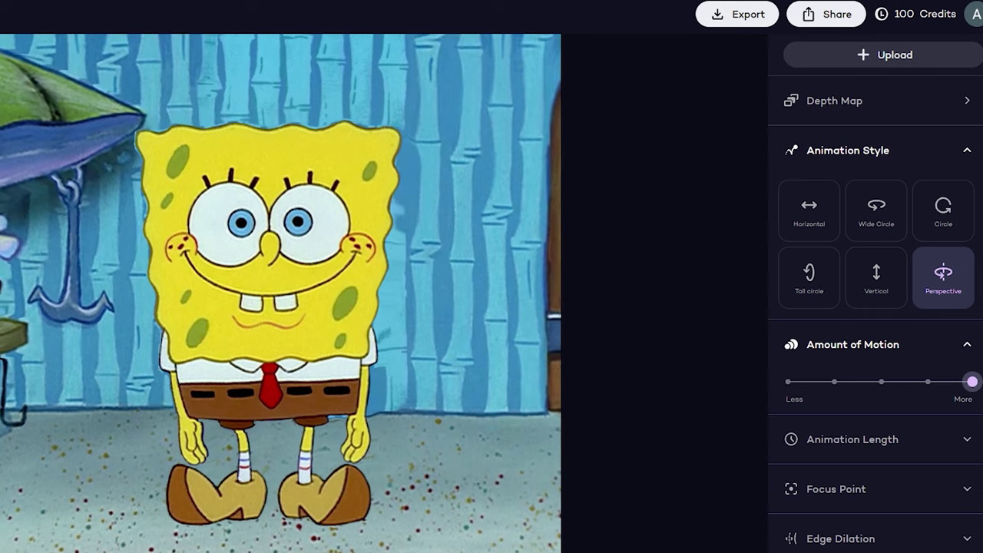
pyautogui.click(849, 441)
pyautogui.scroll(-2, 922, 428)
pyautogui.moveTo(880, 384); pyautogui.dragTo(837, 377)
# Adjust the Focus Point, set Edge Dilation to about the middle, and recentre the focus point.
pyautogui.scroll(-2, 834, 439)
pyautogui.click(836, 435)
pyautogui.moveTo(889, 421); pyautogui.dragTo(972, 425)
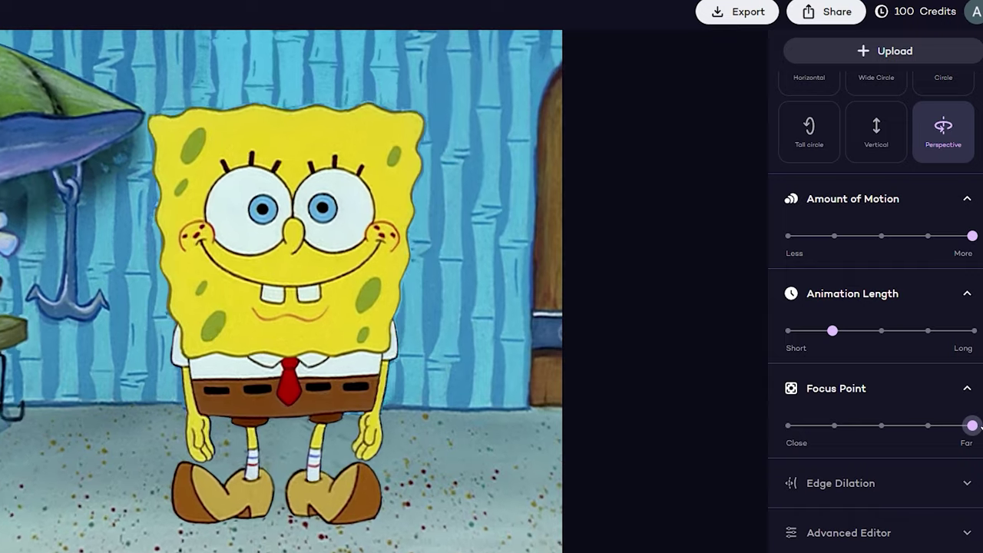
pyautogui.click(862, 449)
pyautogui.moveTo(862, 472)
pyautogui.mouseDown()
pyautogui.moveTo(966, 475)
pyautogui.moveTo(747, 474)
pyautogui.moveTo(869, 475)
pyautogui.mouseUp()
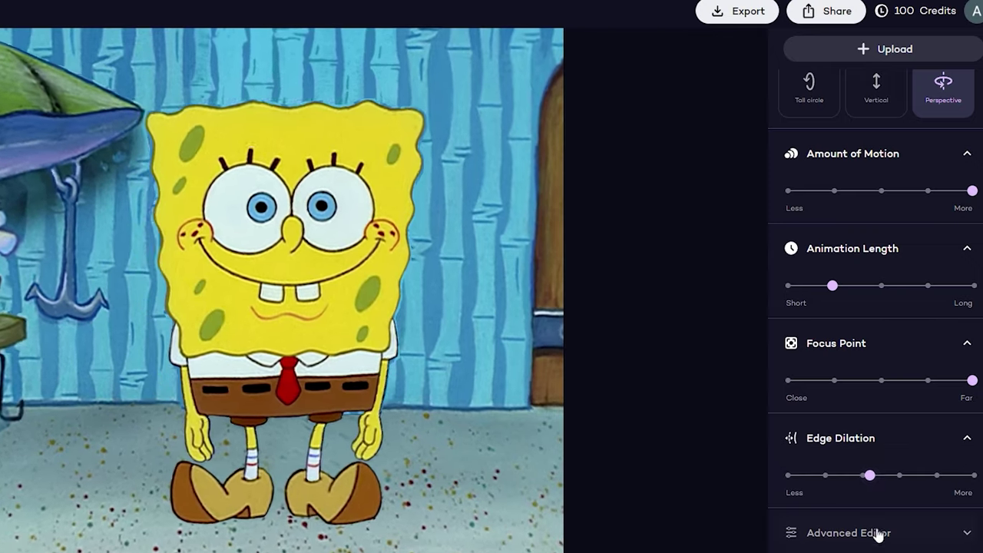
pyautogui.click(876, 532)
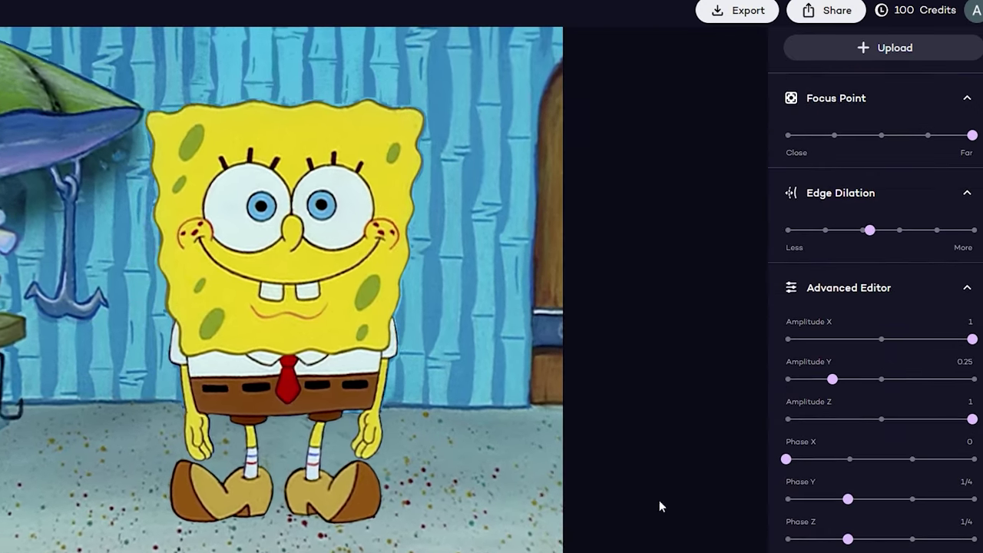
pyautogui.scroll(5, 877, 267)
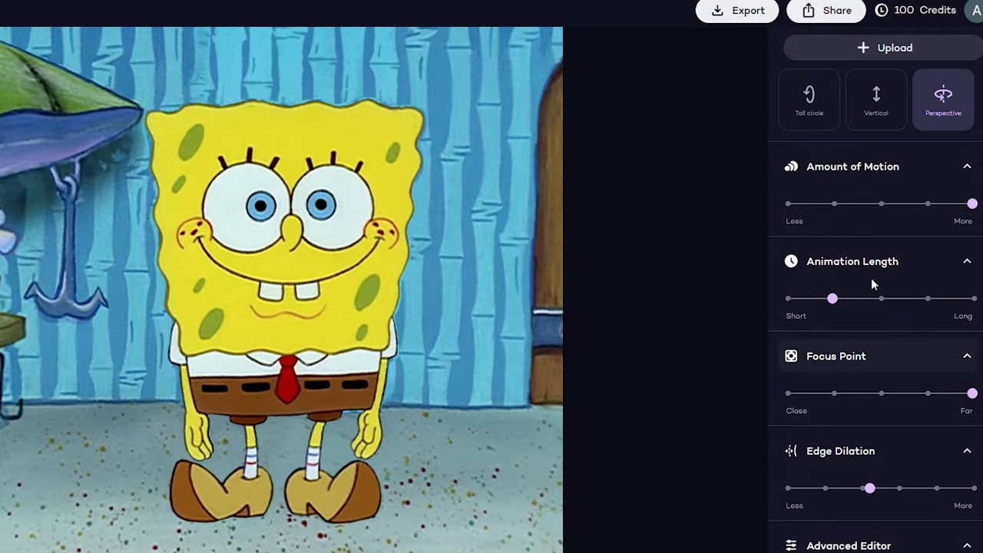
pyautogui.moveTo(962, 398); pyautogui.dragTo(884, 400)
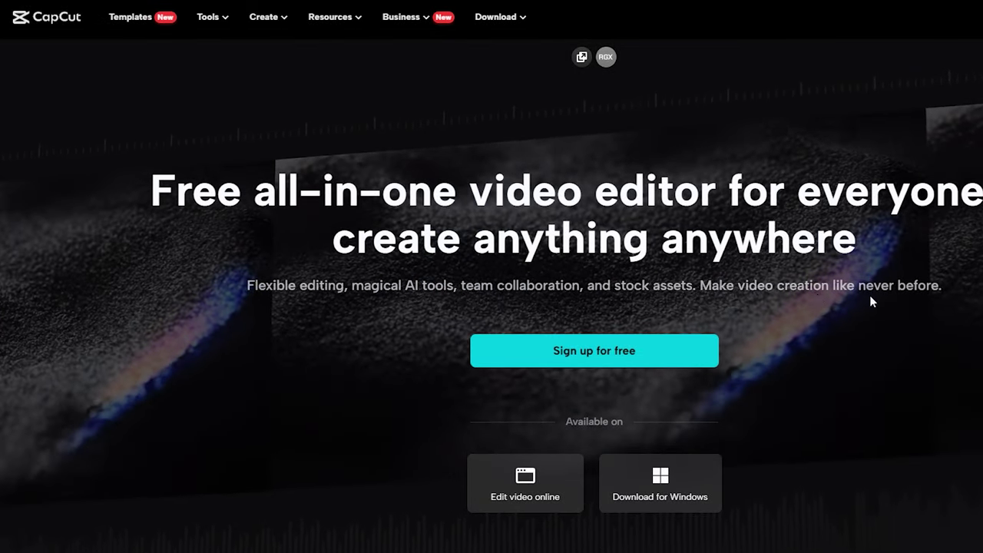
# Review Image upscaler, AI color correction, photo restoration, colorizer and portrait generator, then download CapCut for Windows.
pyautogui.scroll(-5, 396, 136)
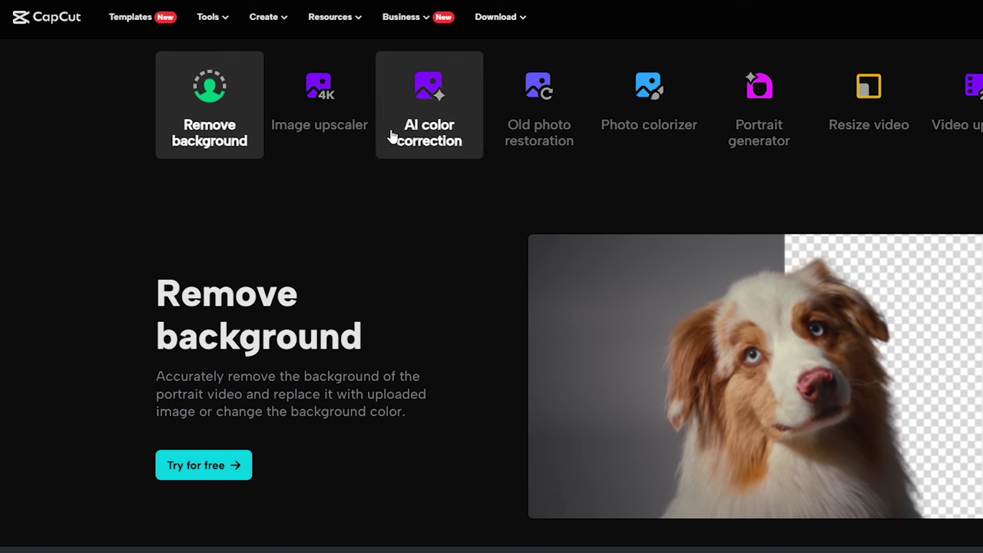
pyautogui.click(352, 125)
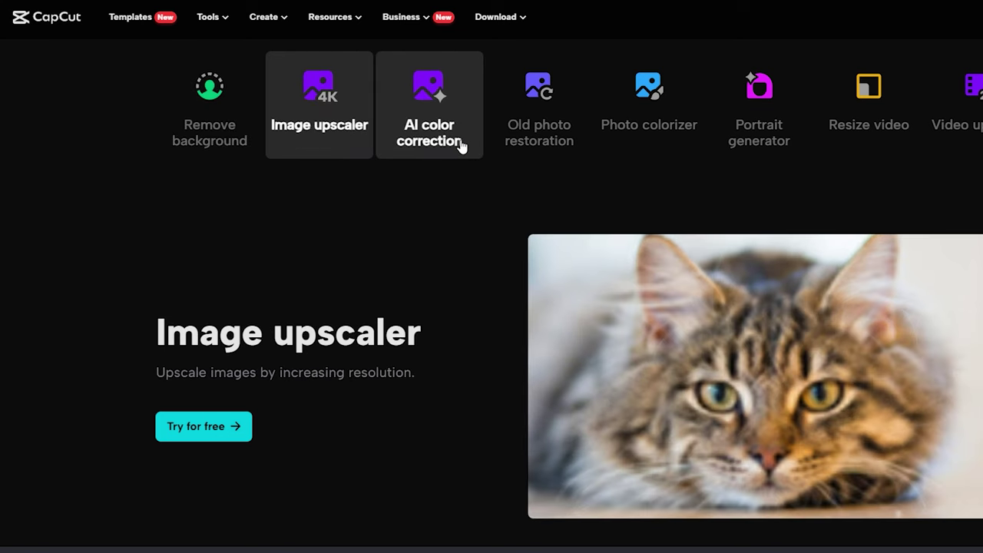
pyautogui.click(461, 146)
pyautogui.click(573, 145)
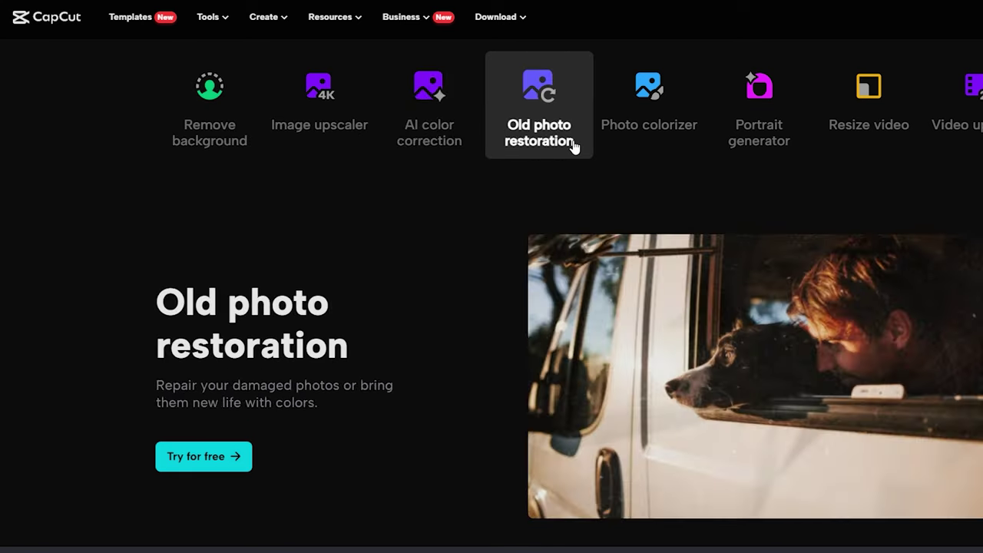
pyautogui.click(655, 131)
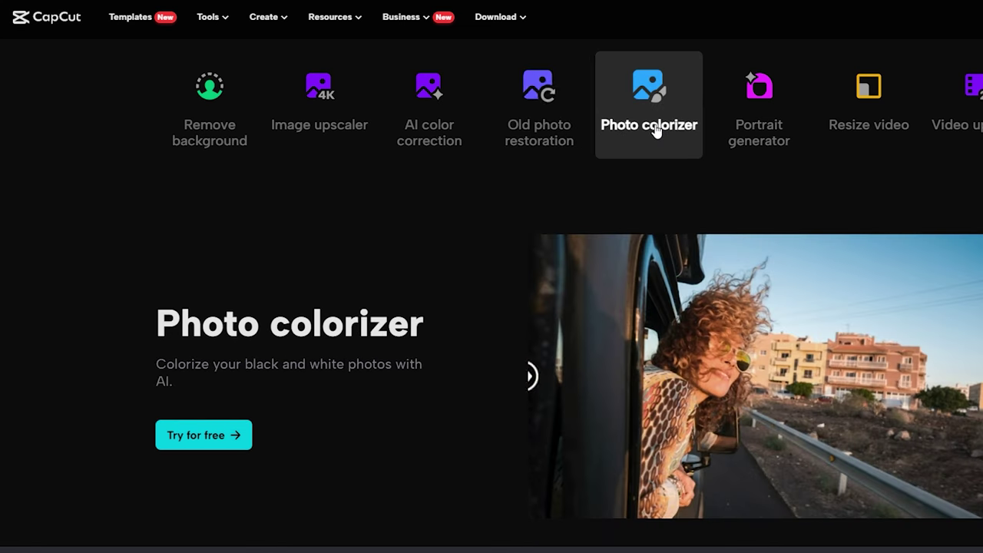
pyautogui.click(758, 87)
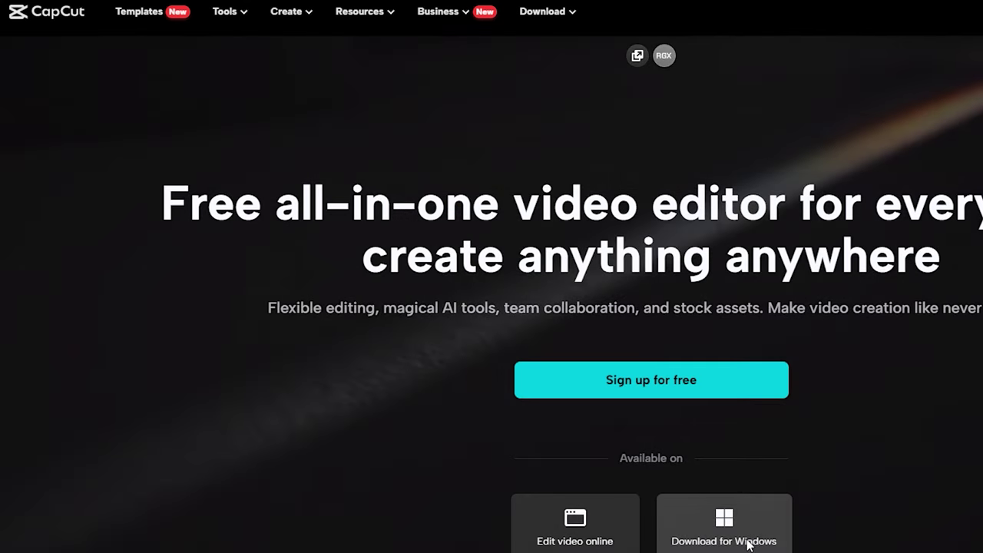
pyautogui.click(691, 544)
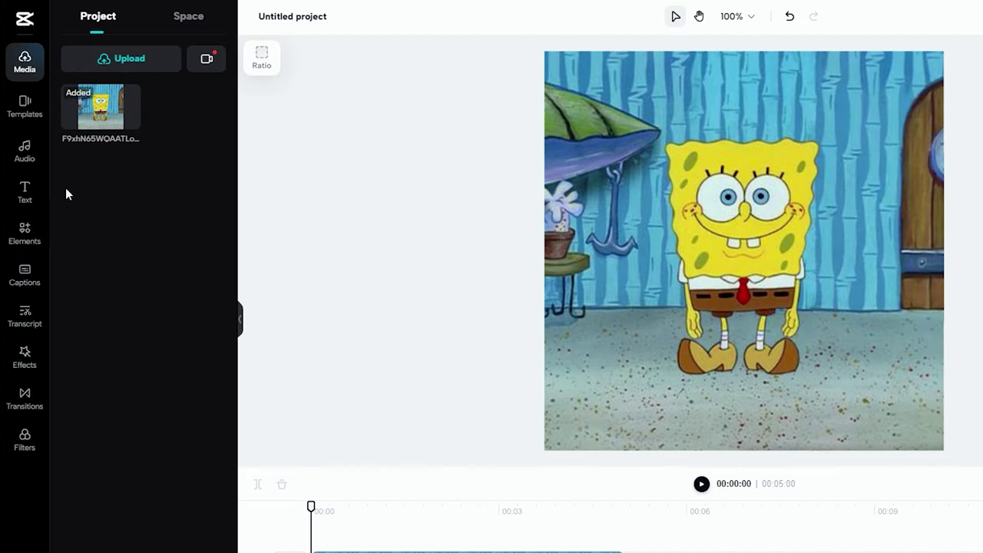
# Apply the zoom lens effect to the SpongeBob clip and replay the preview to watch it zoom in.
pyautogui.click(41, 120)
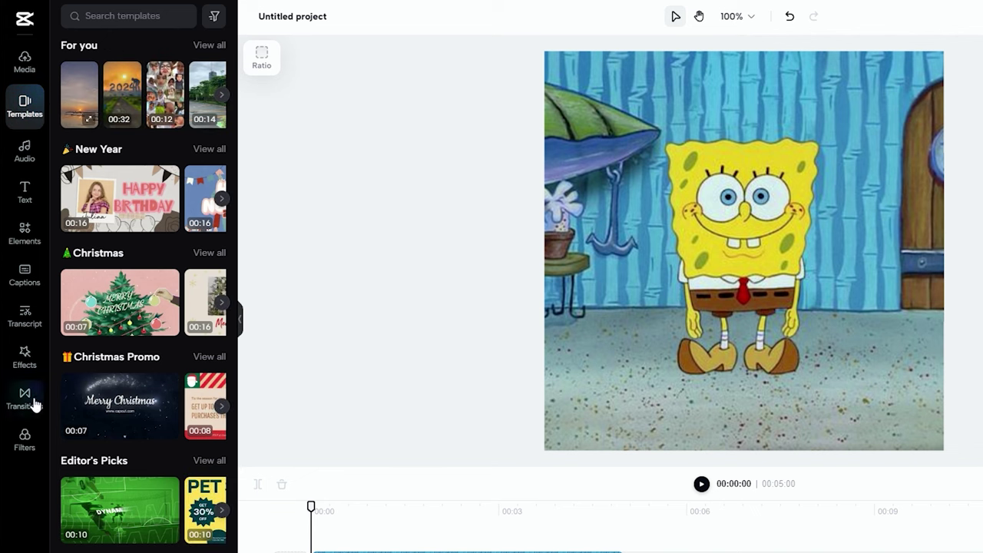
pyautogui.click(25, 356)
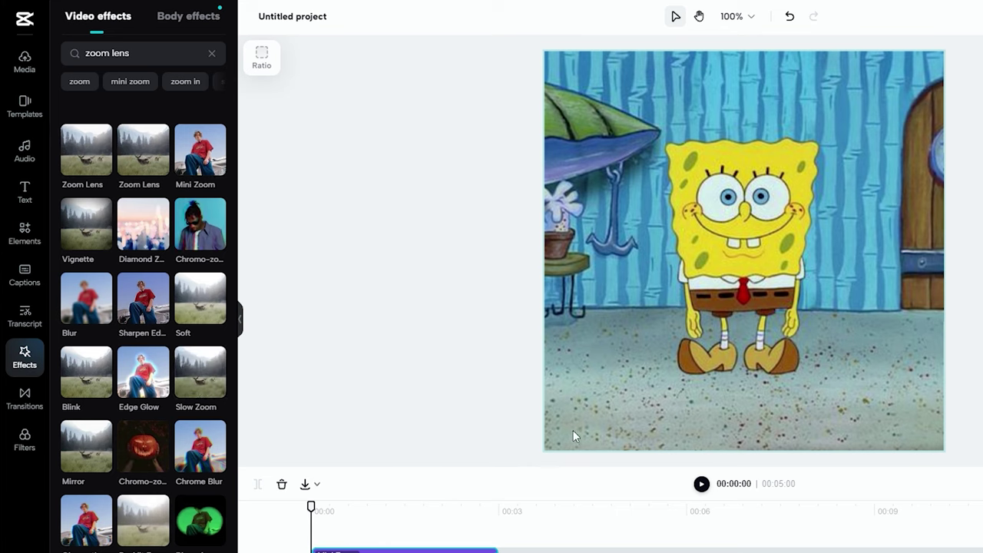
pyautogui.click(703, 485)
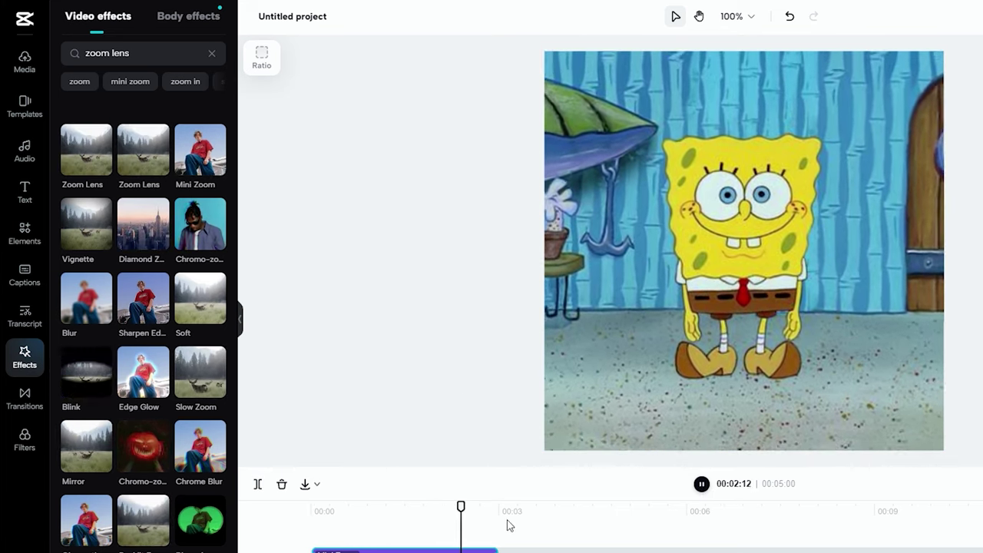
pyautogui.click(471, 534)
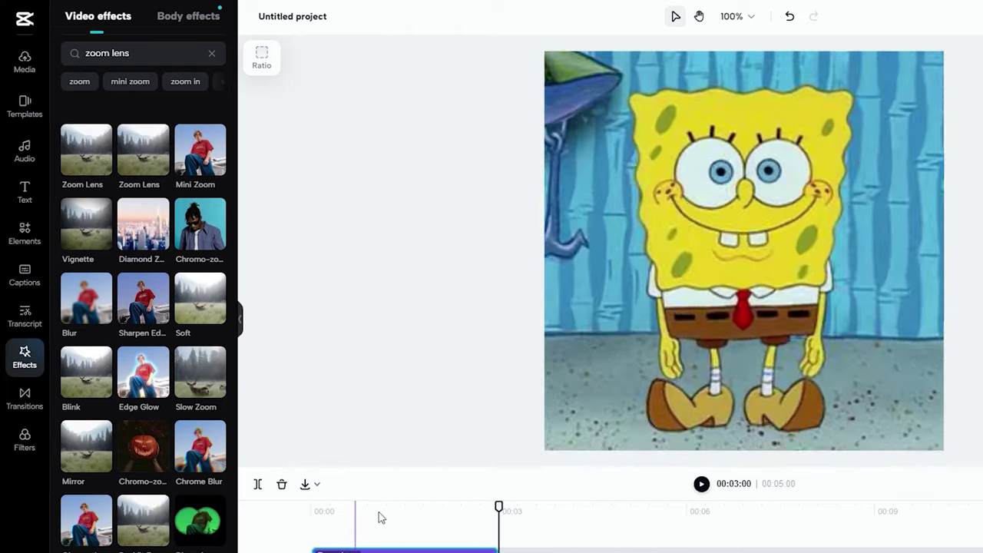
pyautogui.press('space')
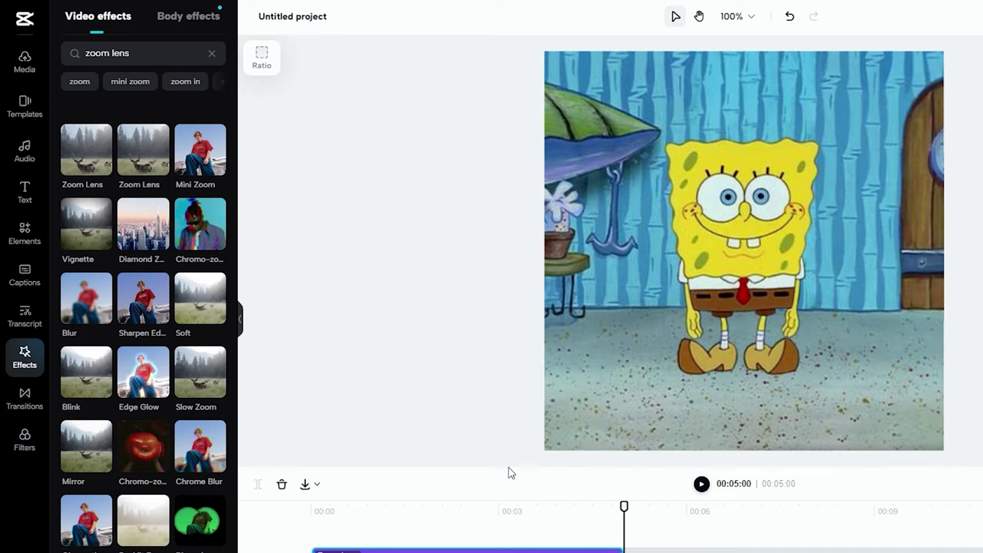
pyautogui.press('space')
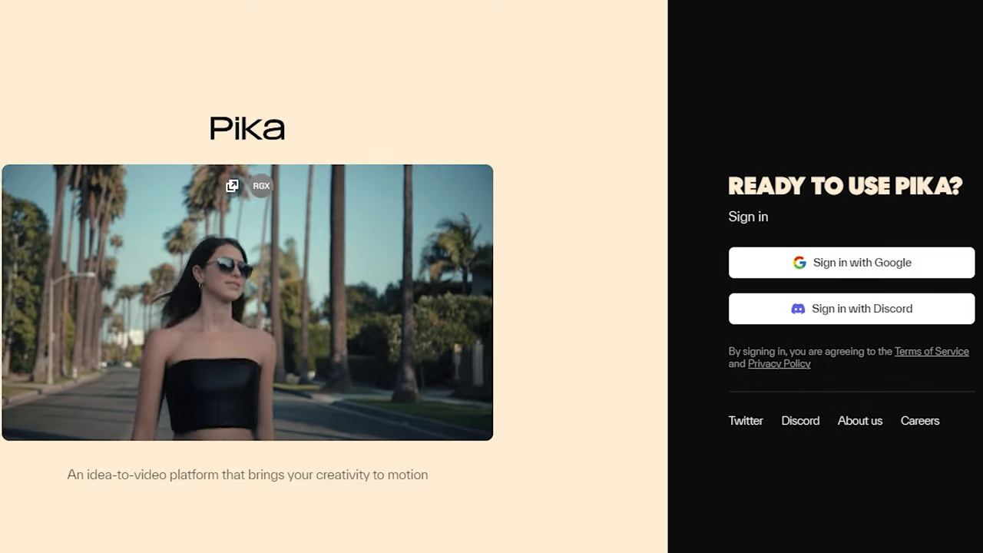
pyautogui.click(946, 265)
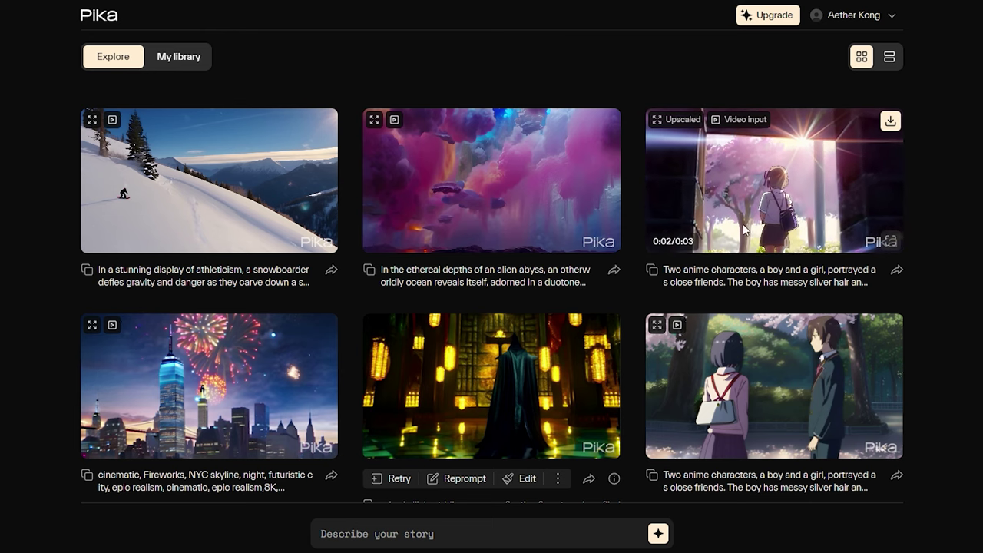
pyautogui.click(888, 240)
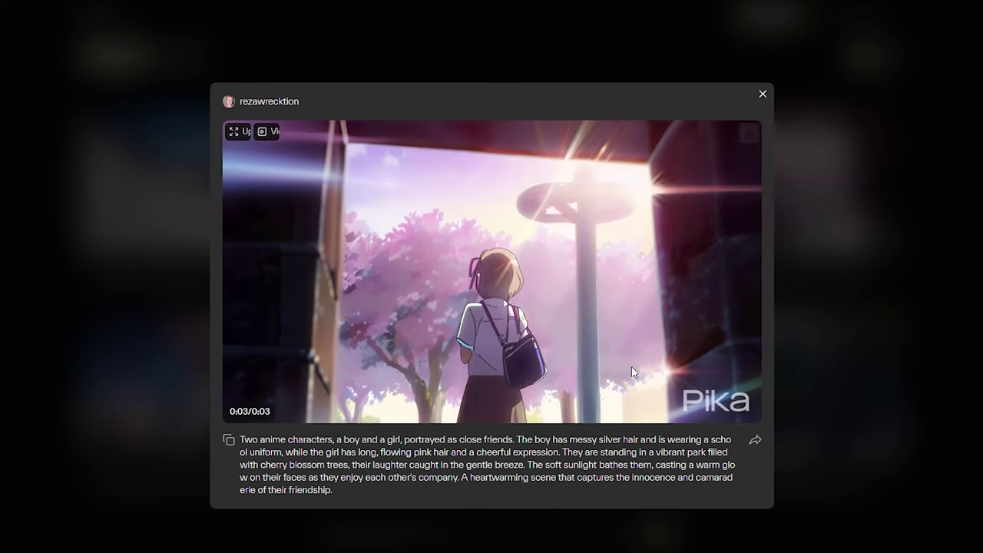
pyautogui.click(762, 94)
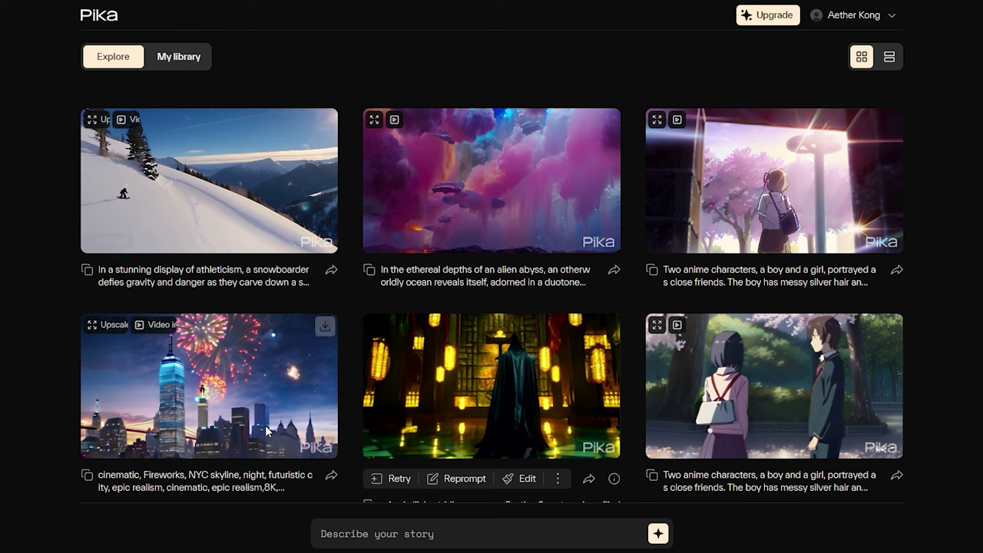
# Finish the girl gamer prompt, ending with 'makes her hair sway.'.
pyautogui.scroll(-4, 627, 370)
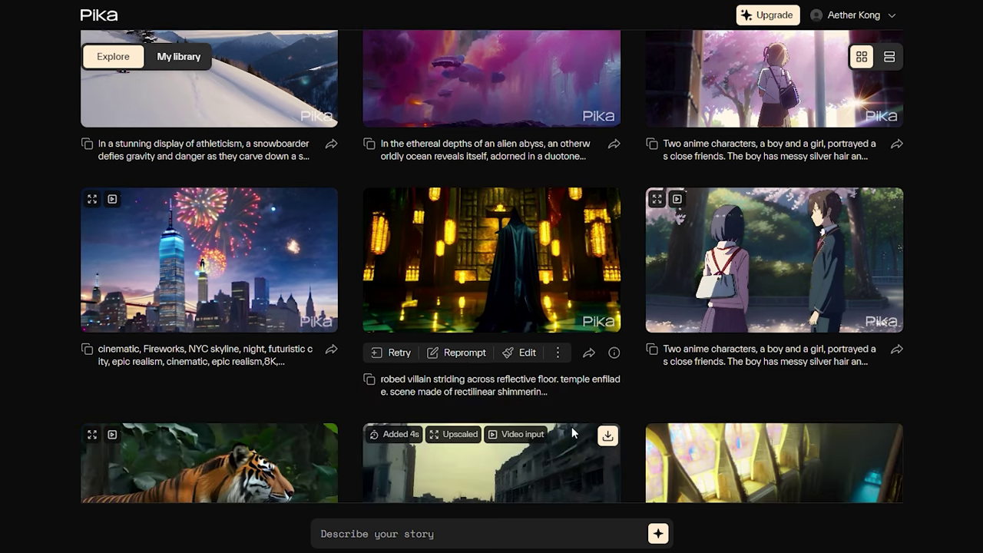
pyautogui.write('t')
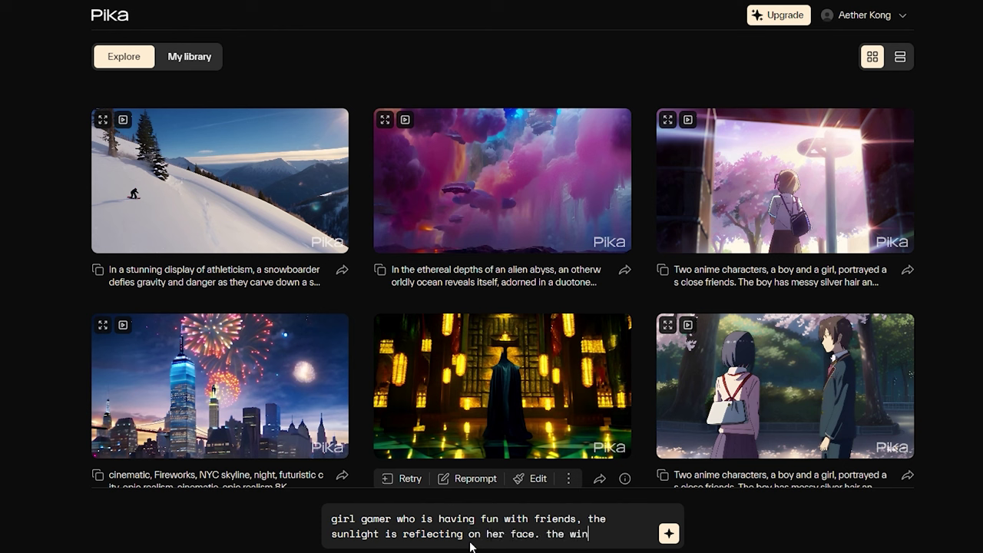
pyautogui.write('e makes he')
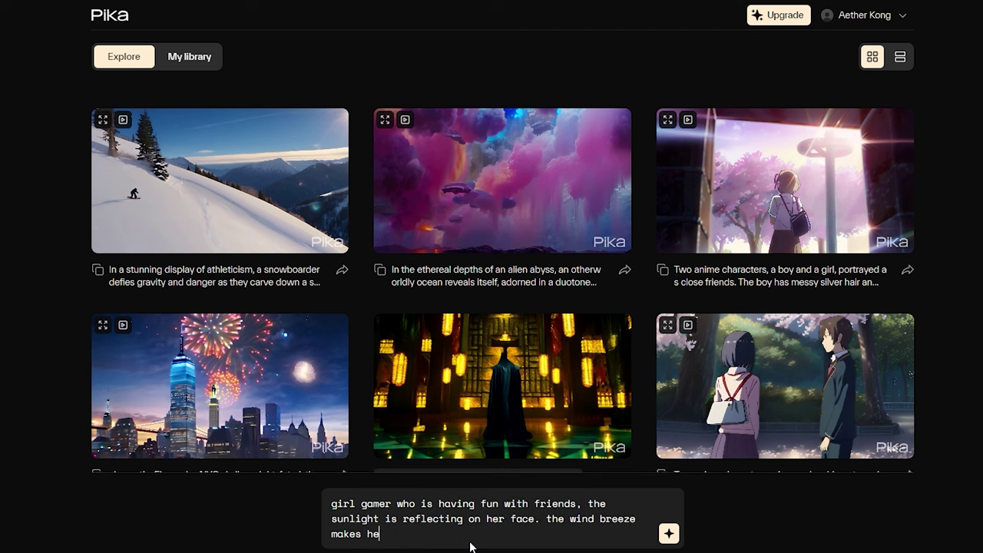
pyautogui.write('r hair sway.')
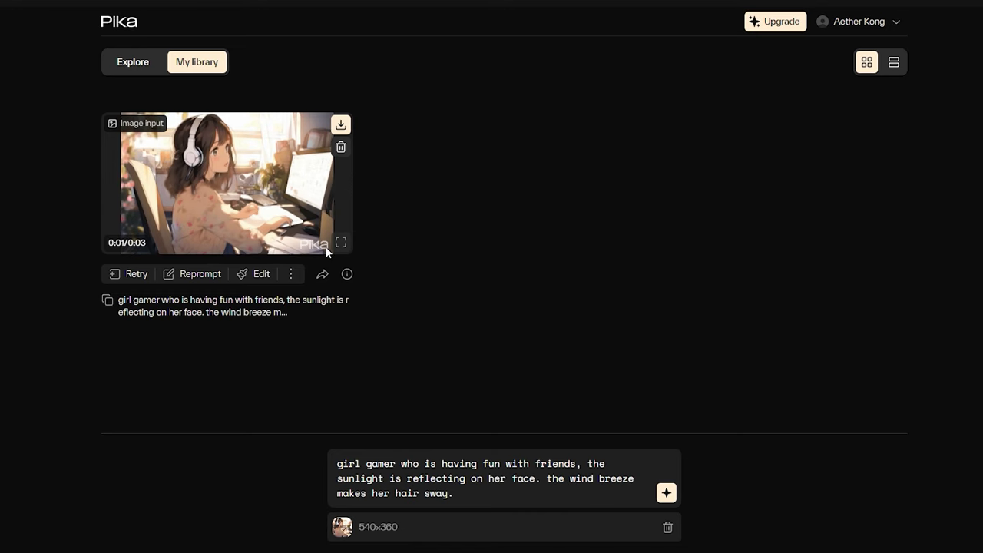
# Watch the girl gamer clip enlarged, queue a 4-second extension, and begin a new anime boy prompt.
pyautogui.click(340, 243)
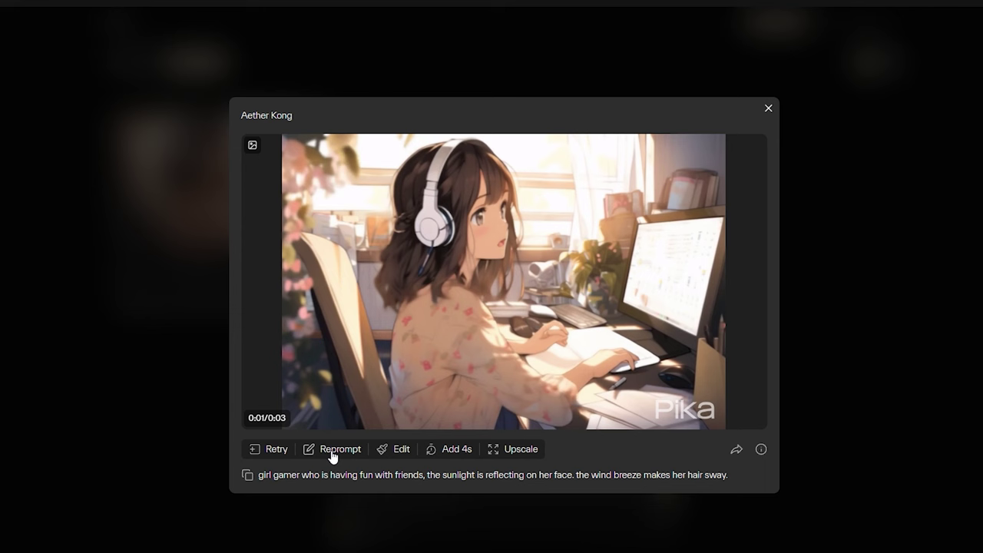
pyautogui.click(453, 452)
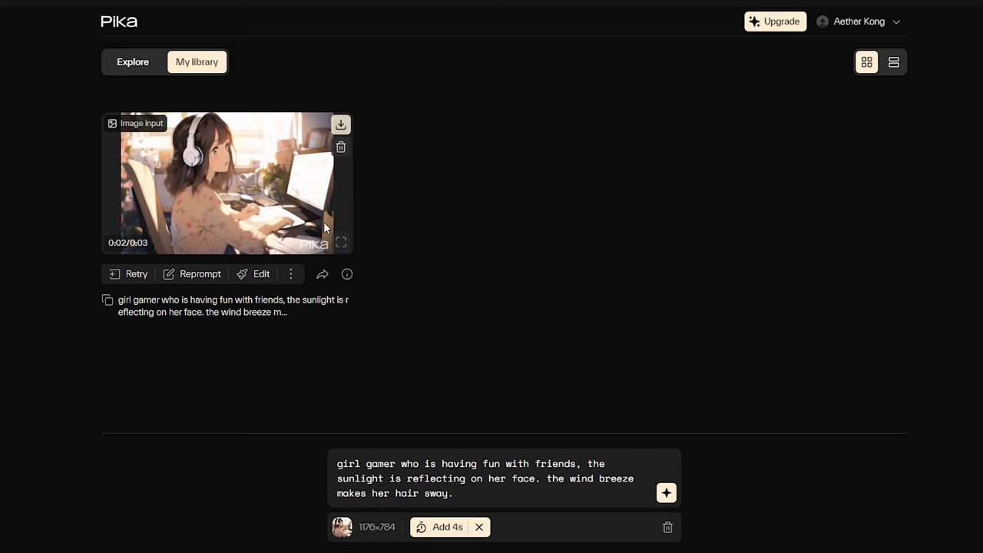
pyautogui.click(340, 243)
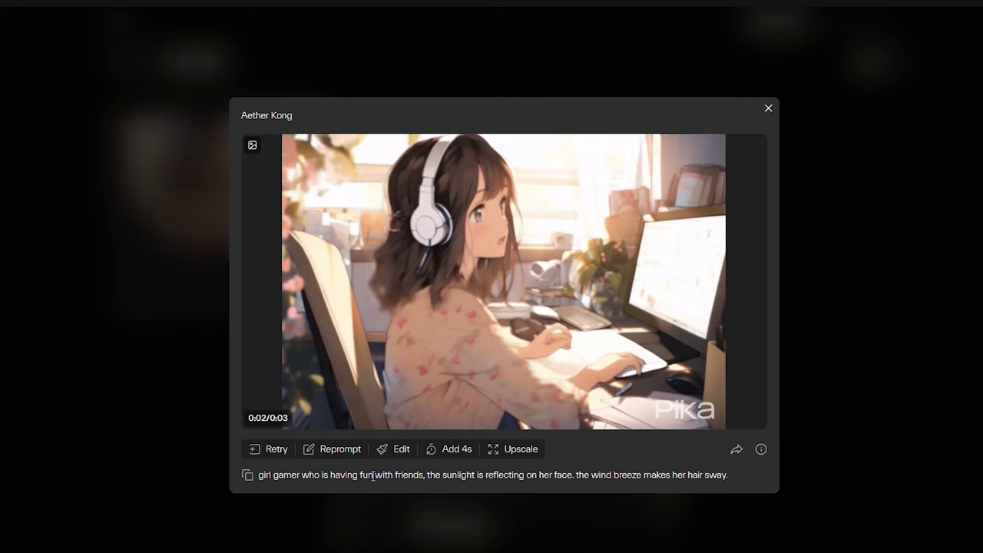
pyautogui.write('i')
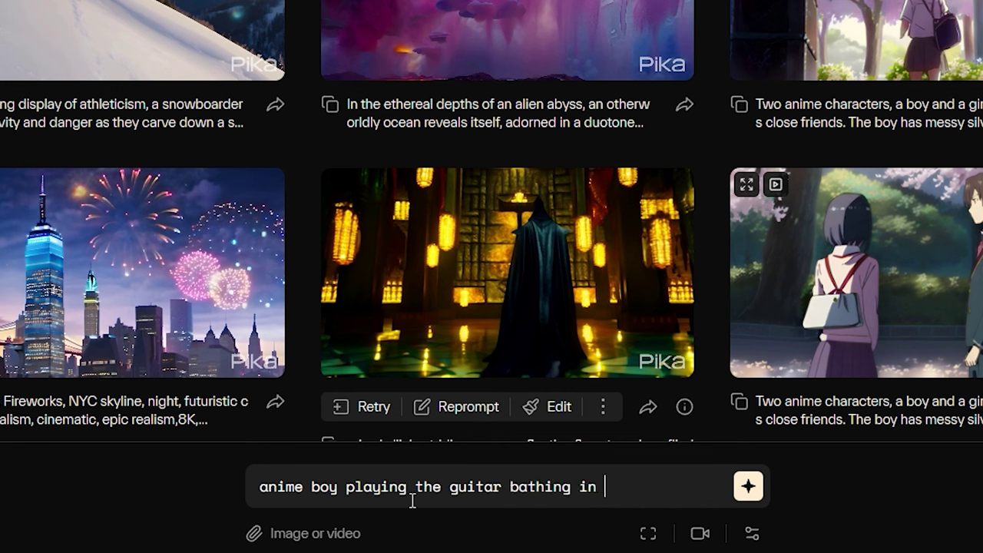
# Complete the guitar prompt with '…looks happy and calm, the breeze of the wind in his face' and watch the clip.
pyautogui.write('t as he looks happy and calm, the breeze of the wind in his face.')
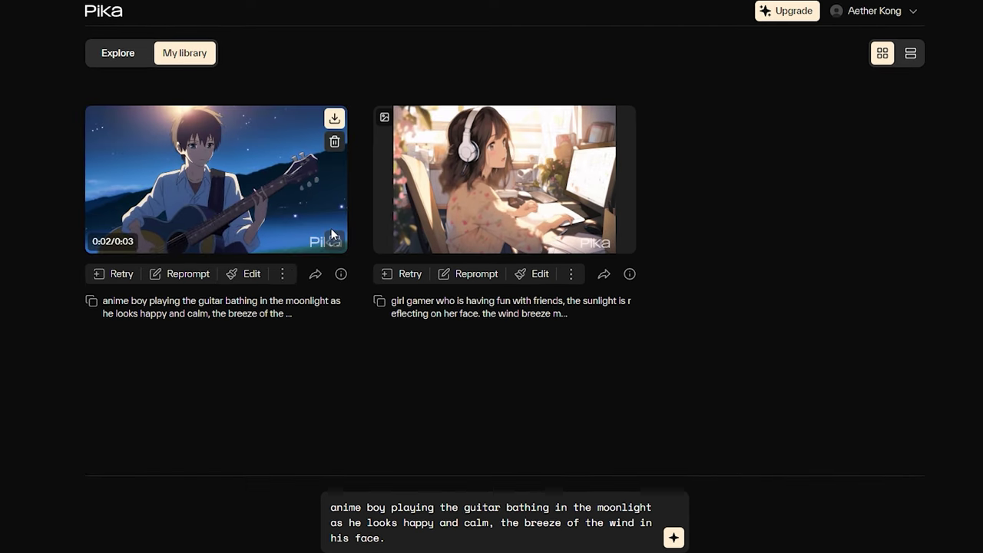
pyautogui.click(332, 235)
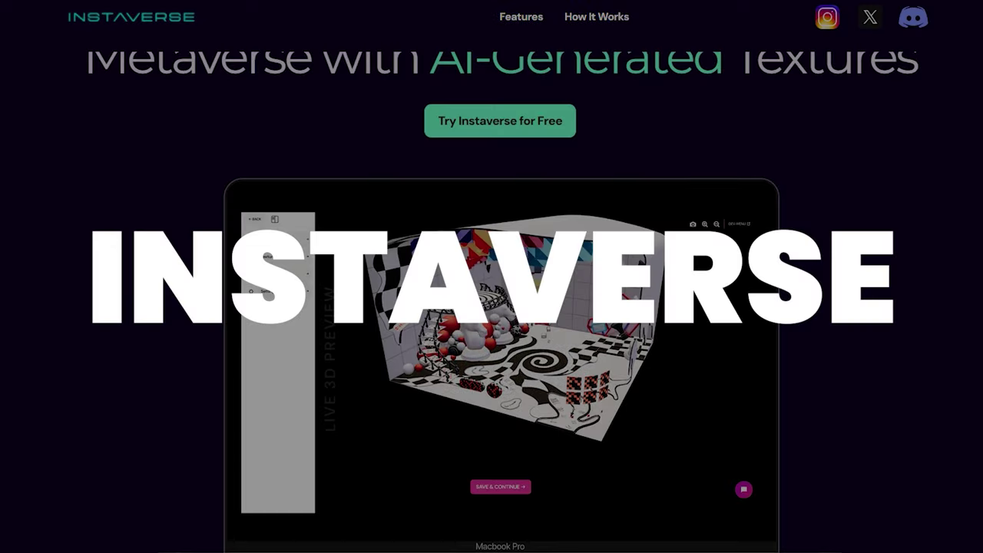
# Open the checkered-room scene and cycle through the Data Source, Textures & Colors and AI generation panels.
pyautogui.scroll(-7, 492, 276)
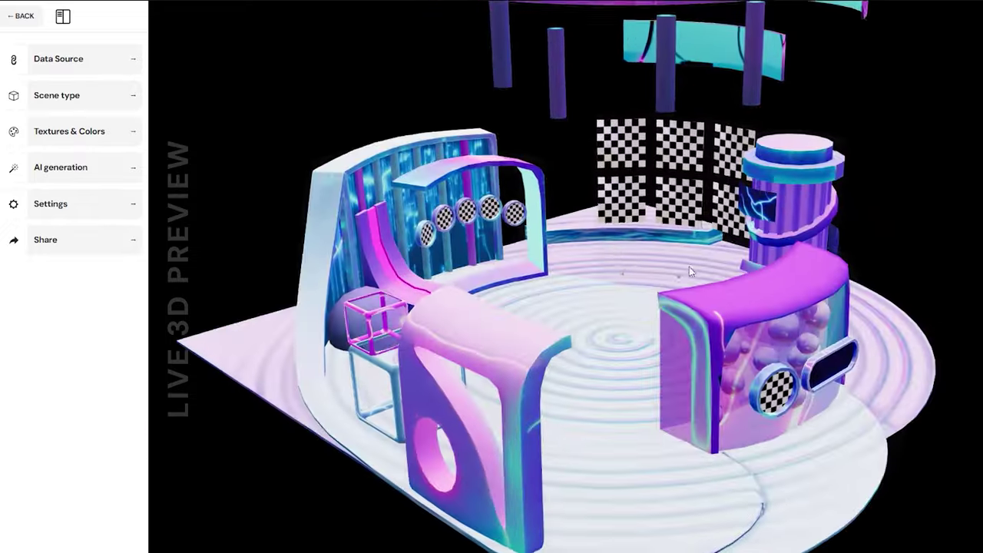
pyautogui.click(99, 68)
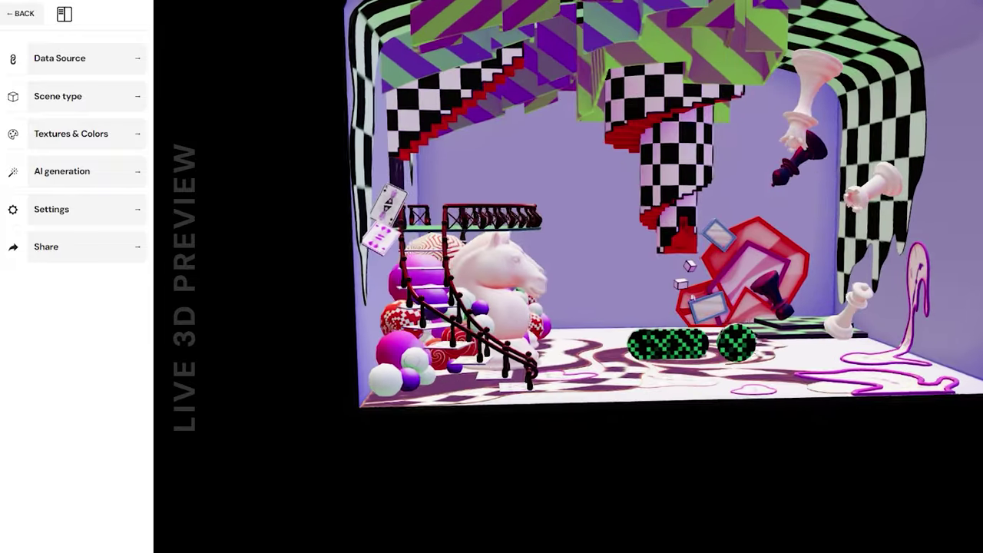
pyautogui.click(88, 177)
pyautogui.click(123, 137)
pyautogui.click(135, 161)
pyautogui.click(136, 170)
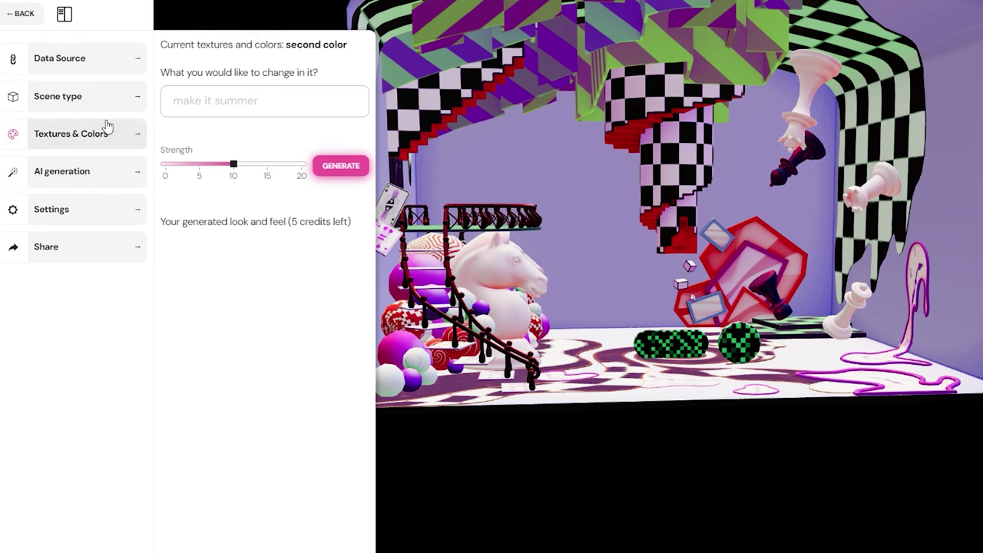
# Browse the scene panels, then generate a new look from the prompt 'make it more technology-based'.
pyautogui.click(135, 97)
pyautogui.click(77, 58)
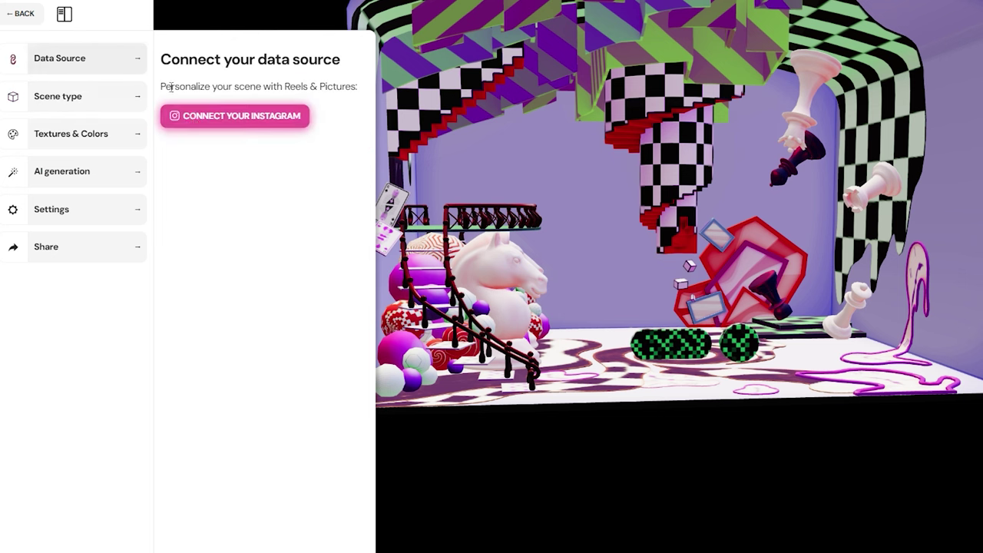
pyautogui.click(79, 210)
pyautogui.click(95, 175)
pyautogui.click(108, 139)
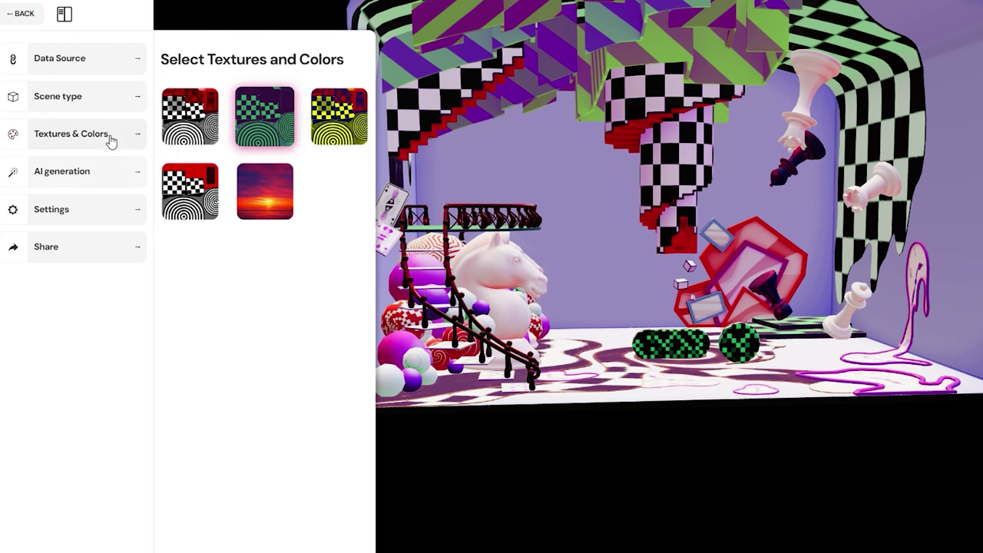
pyautogui.click(135, 174)
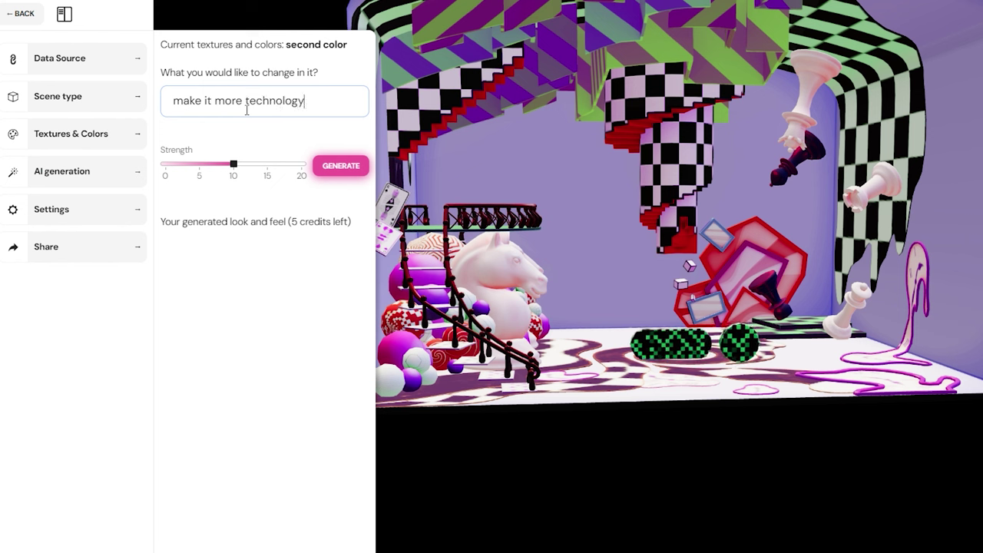
pyautogui.click(346, 168)
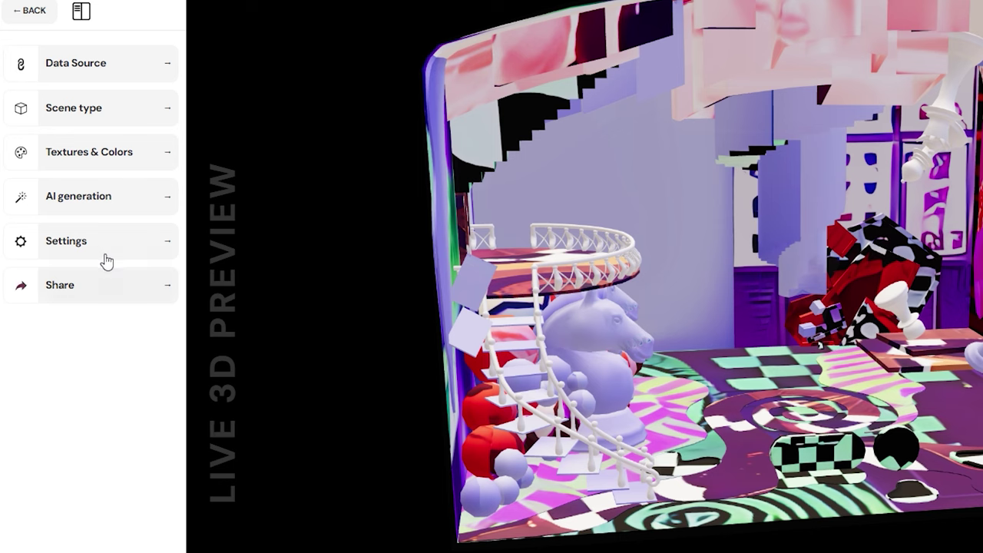
# Apply the generated technology-based thumbnail to the room and close the panel to view it.
pyautogui.click(114, 201)
pyautogui.click(163, 240)
pyautogui.click(116, 197)
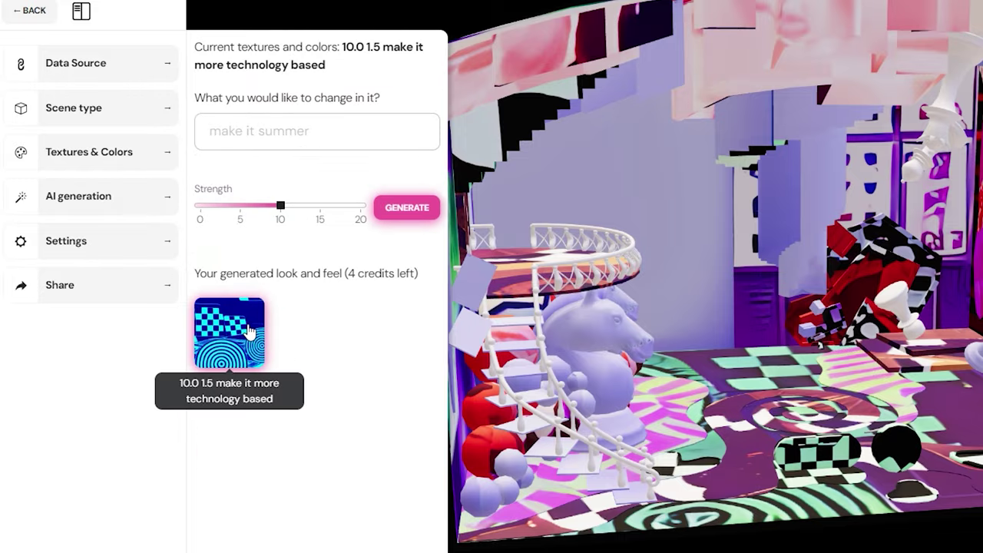
pyautogui.click(797, 160)
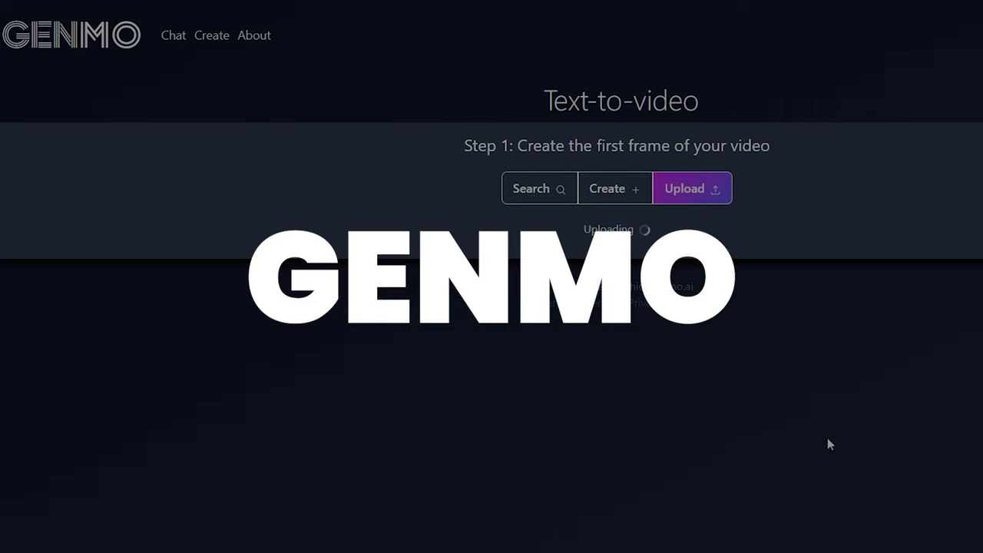
# Generate a landscape, auto-styled frog-under-night-sky starting frame and accept it as the first frame.
pyautogui.click(633, 198)
pyautogui.click(621, 284)
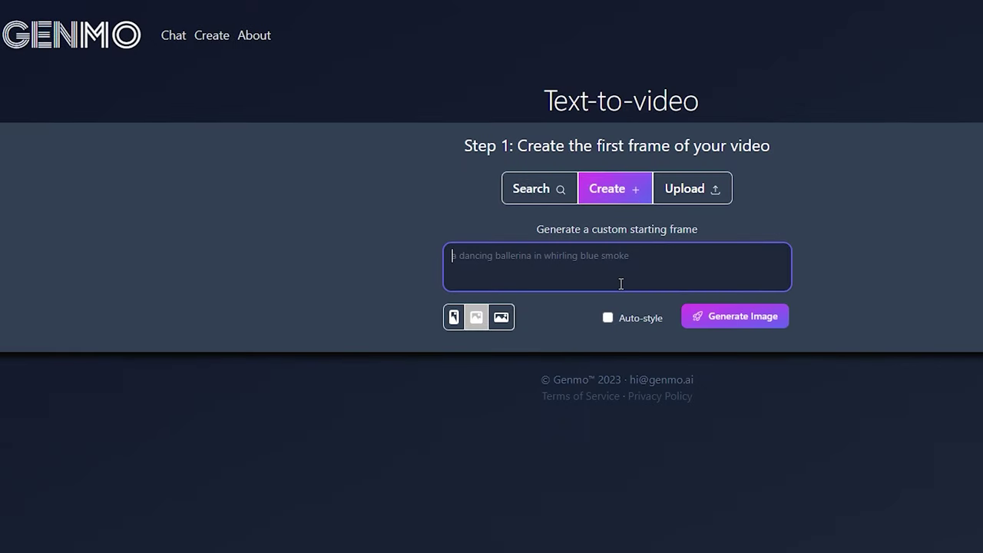
pyautogui.click(501, 318)
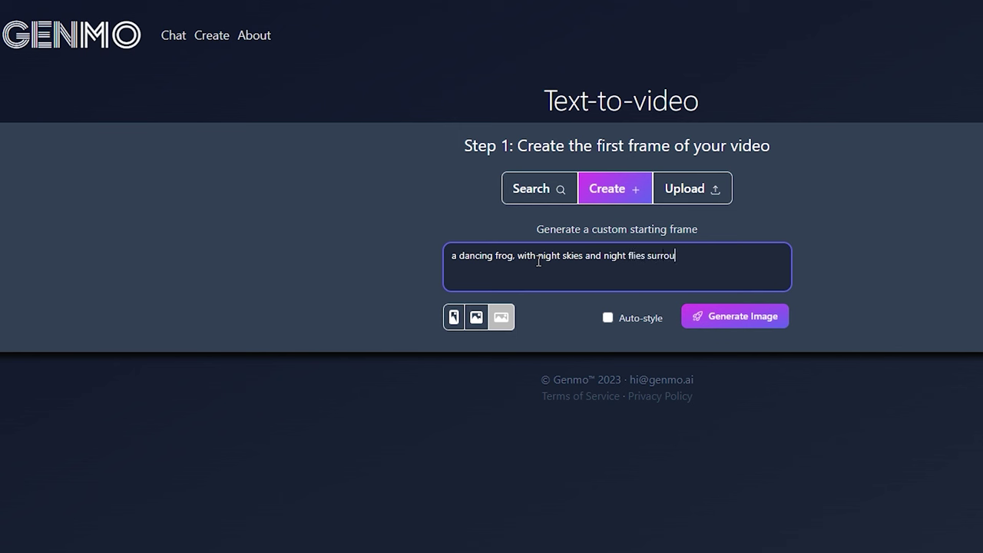
pyautogui.click(608, 317)
pyautogui.click(738, 318)
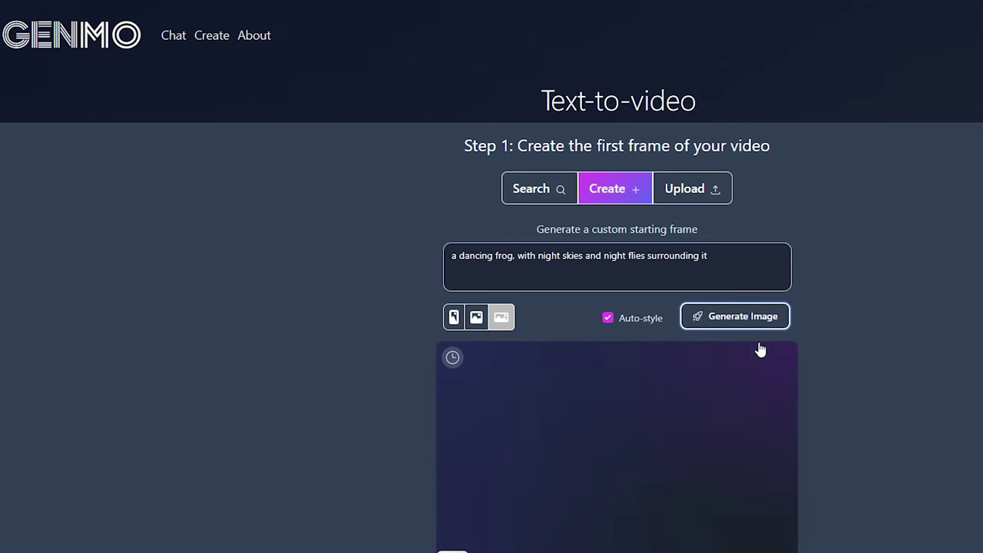
pyautogui.scroll(-2, 889, 384)
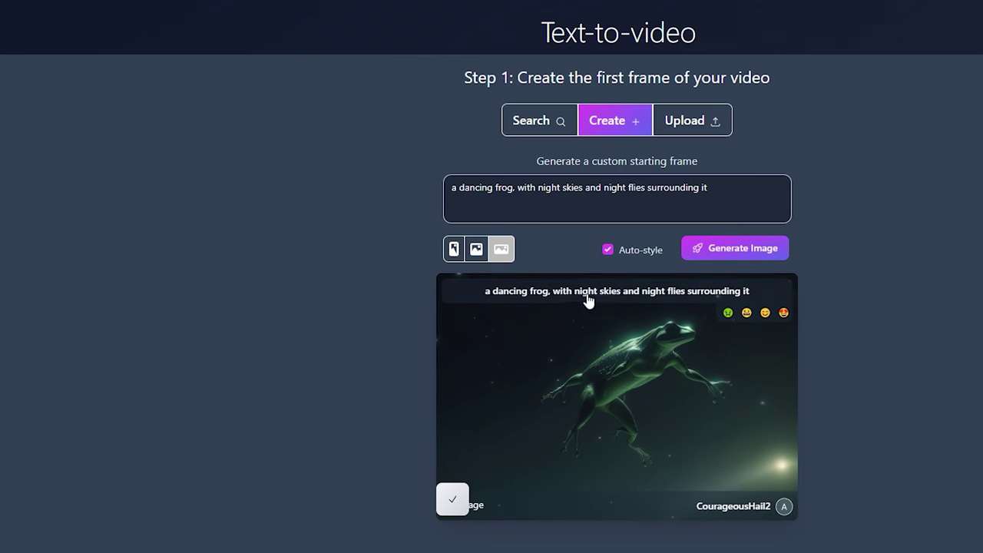
pyautogui.click(452, 501)
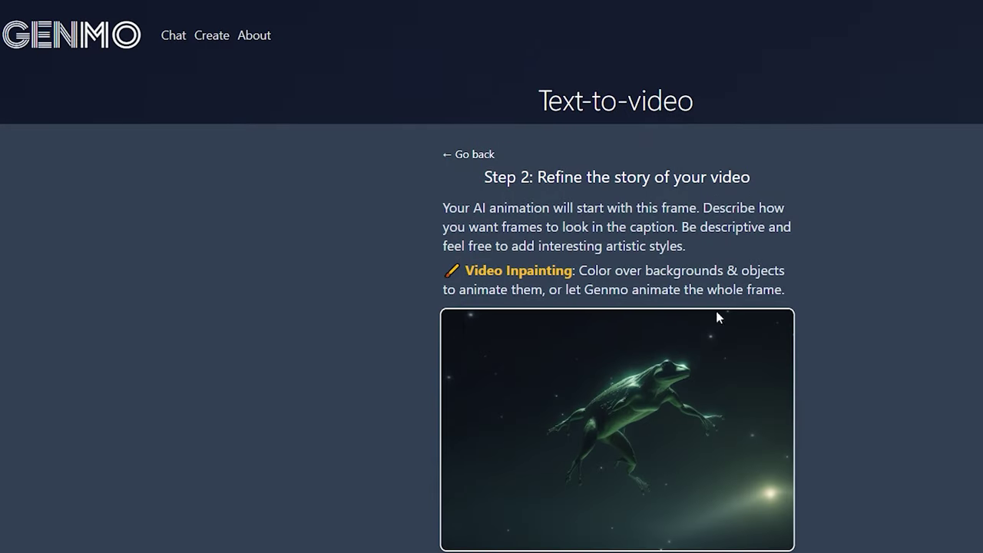
# In Customize options set Dynamism 28 and Exploration 54, then submit the frog video with Make video.
pyautogui.scroll(-3, 857, 431)
pyautogui.scroll(-2, 858, 437)
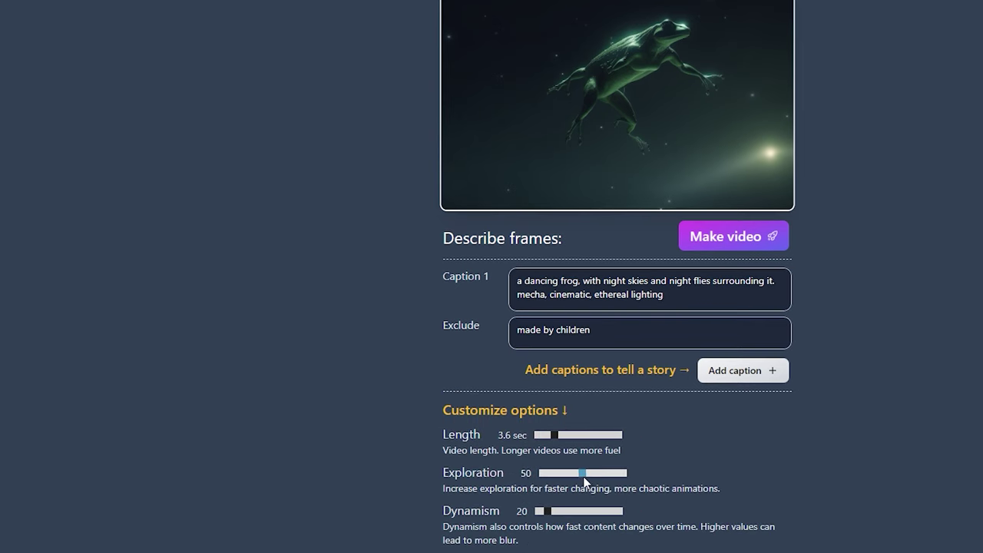
pyautogui.scroll(-1, 657, 481)
pyautogui.moveTo(549, 498); pyautogui.dragTo(556, 496)
pyautogui.scroll(-3, 671, 488)
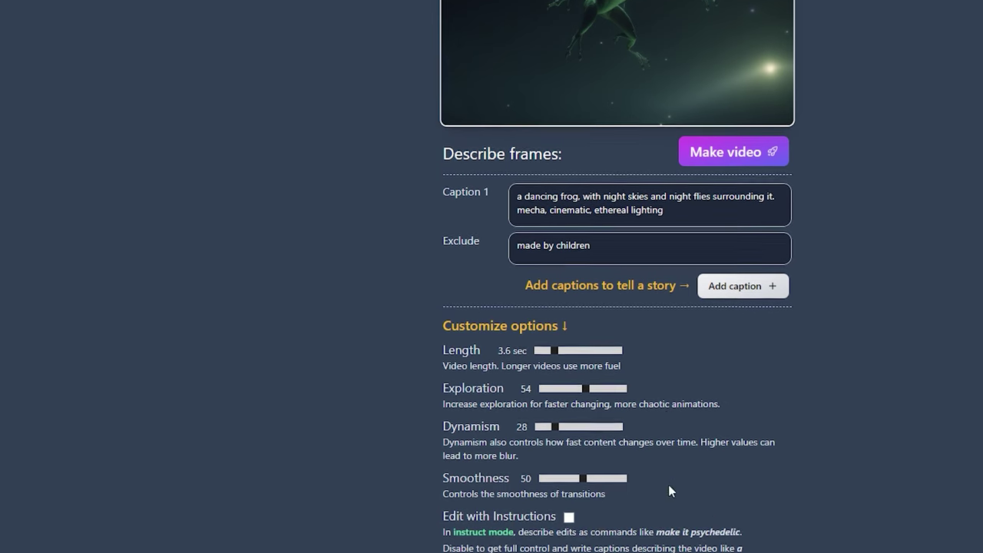
pyautogui.scroll(5, 599, 485)
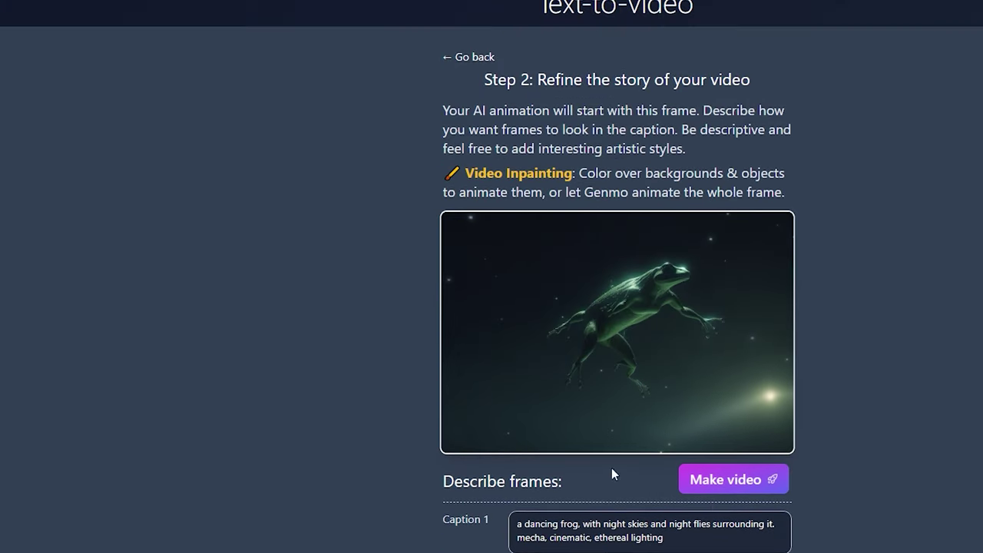
pyautogui.click(733, 478)
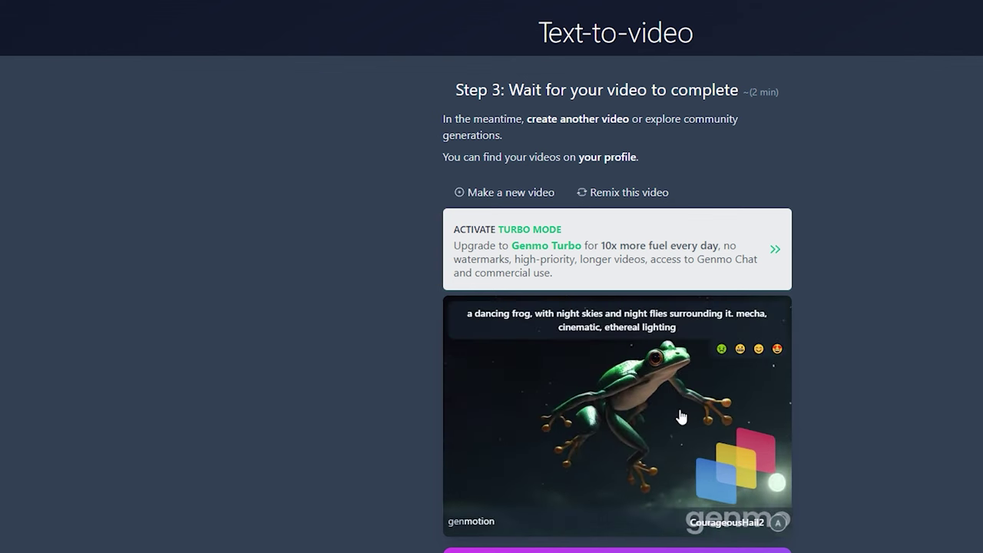
pyautogui.moveTo(542, 466)
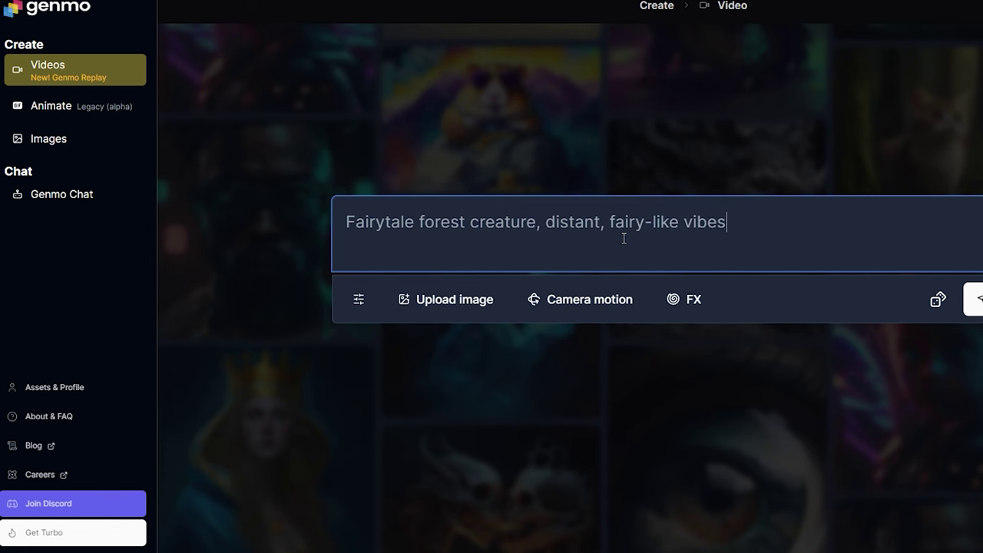
# Submit the fairytale forest creature prompt and browse the misty-forest deer and fairy results.
pyautogui.press('Return')
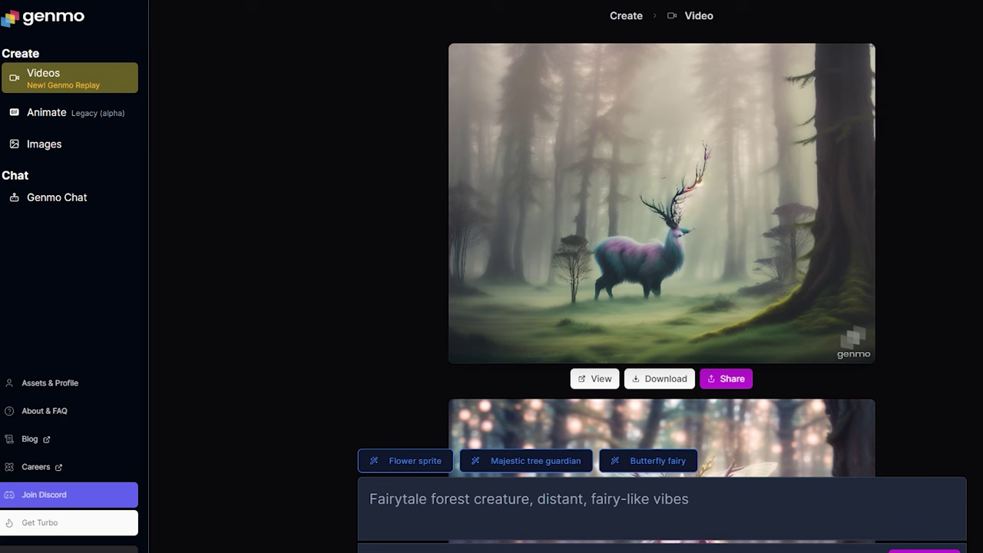
pyautogui.moveTo(689, 289)
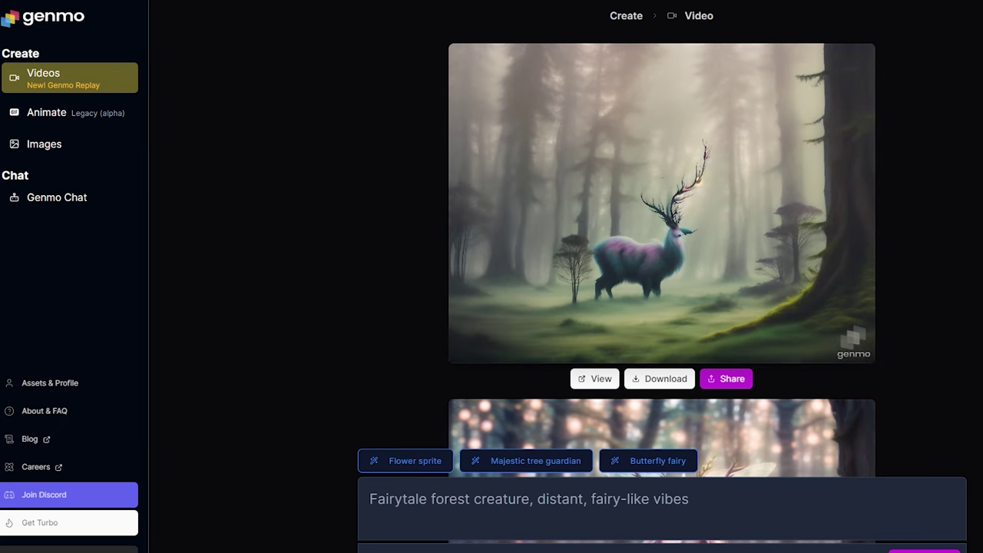
pyautogui.scroll(-2, 746, 230)
pyautogui.scroll(-1, 885, 235)
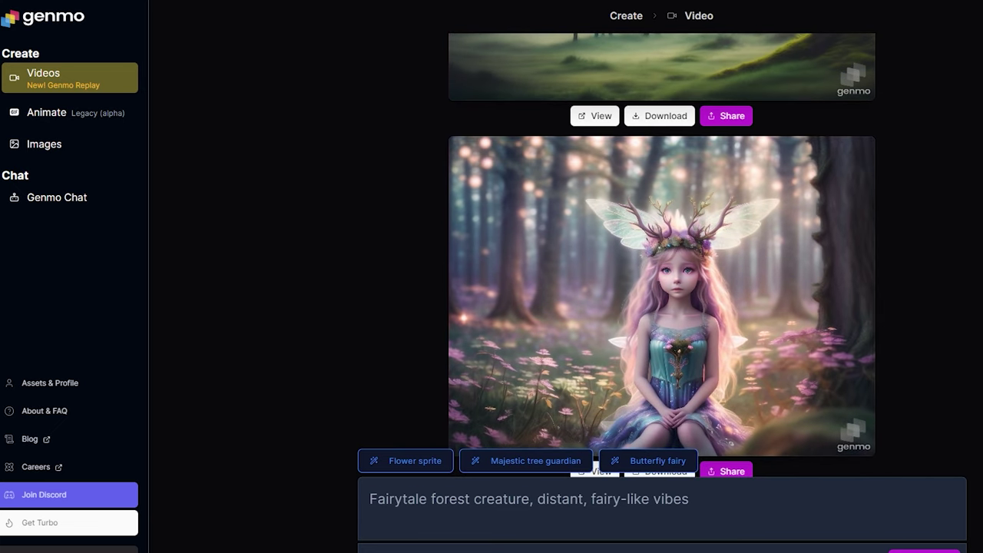
pyautogui.scroll(-1, 661, 255)
# Play the 4-second winged, antlered fairy clip.
pyautogui.click(706, 388)
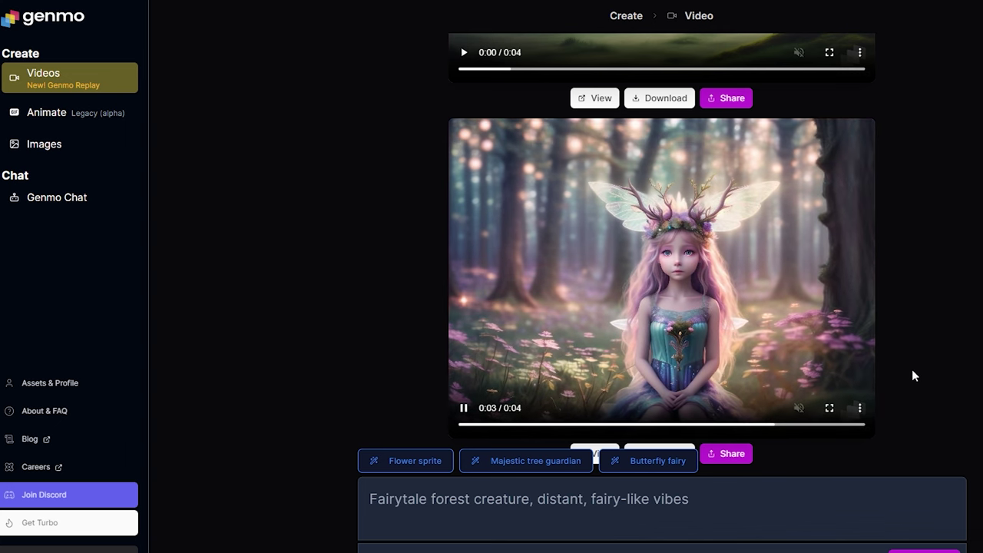
pyautogui.scroll(-2, 662, 254)
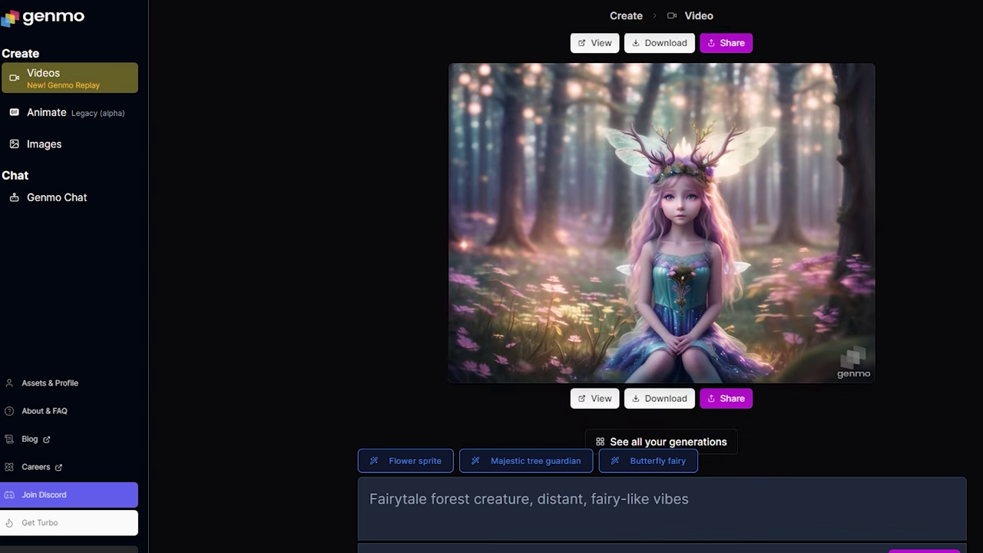
pyautogui.scroll(5, 661, 253)
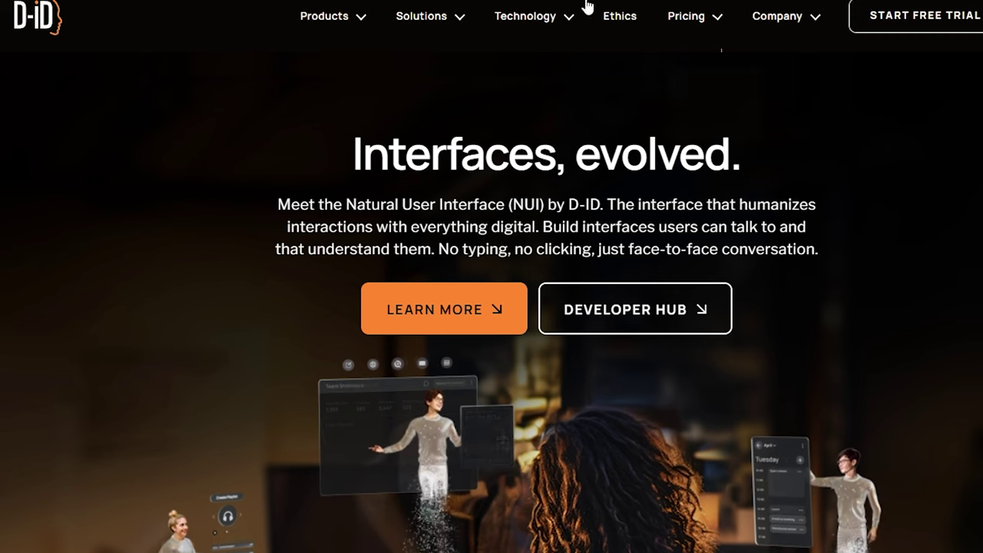
# Scroll the D-ID homepage past the NUI sections to Instant Presenter Videos.
pyautogui.scroll(-4, 491, 307)
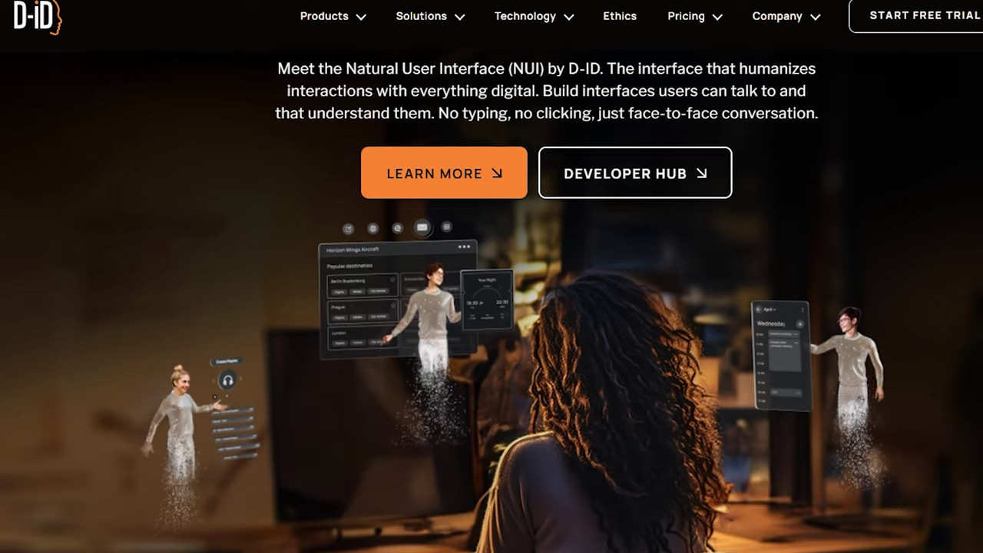
pyautogui.scroll(-6, 492, 307)
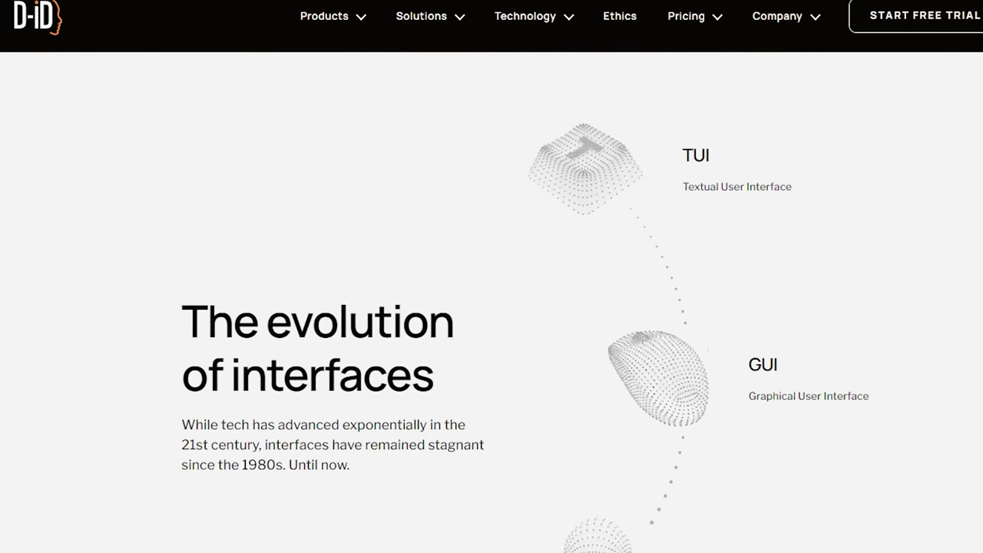
pyautogui.scroll(-6, 239, 384)
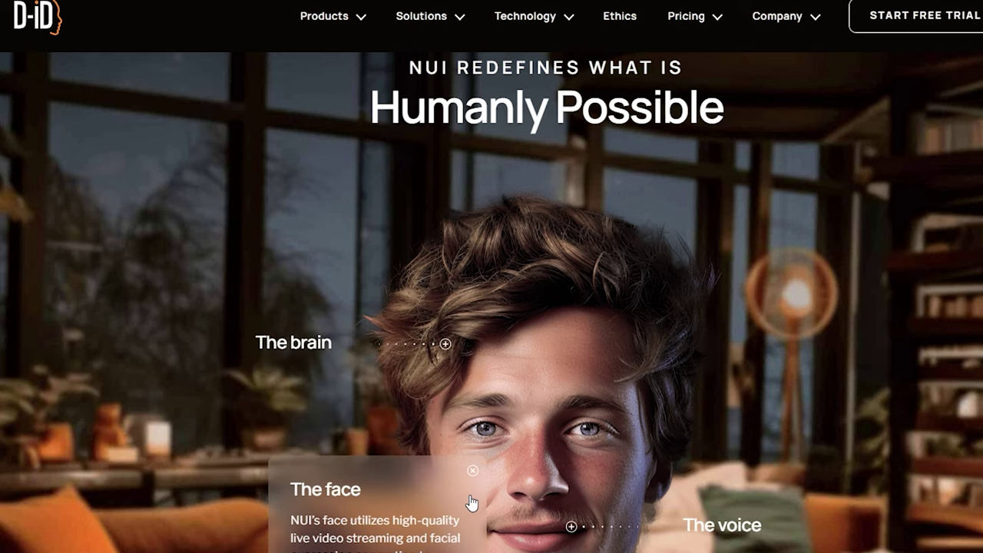
pyautogui.moveTo(586, 542)
pyautogui.scroll(-2, 492, 307)
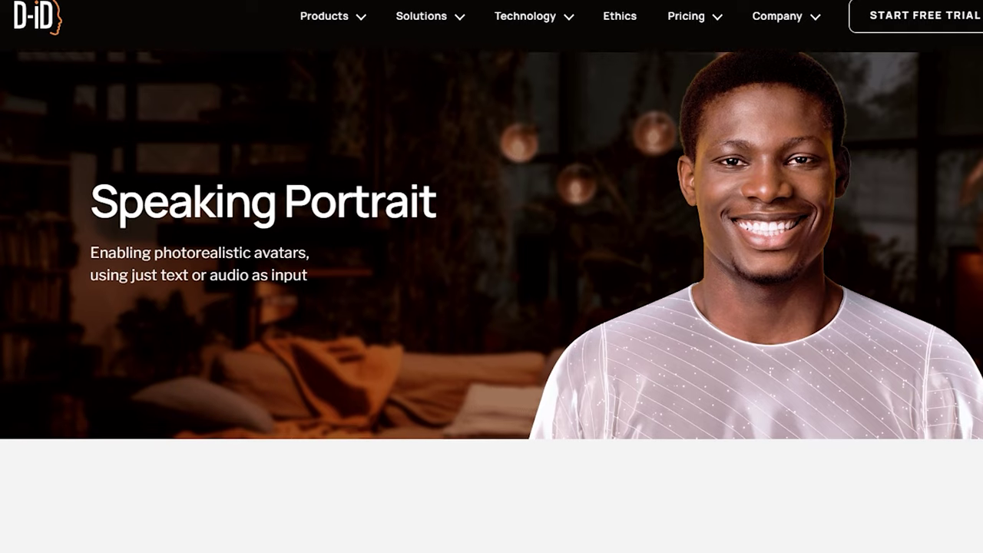
pyautogui.scroll(-5, 44, 201)
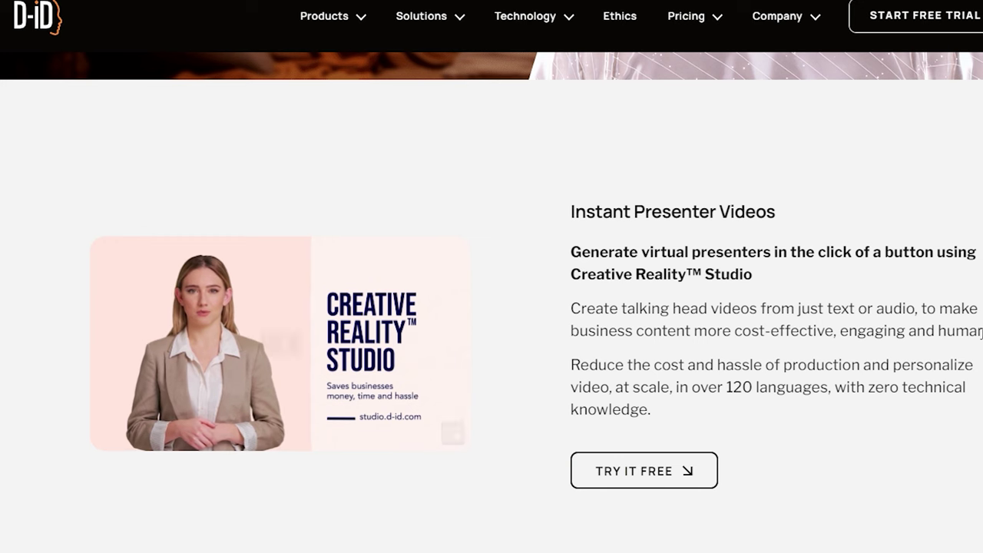
pyautogui.scroll(-5, 492, 307)
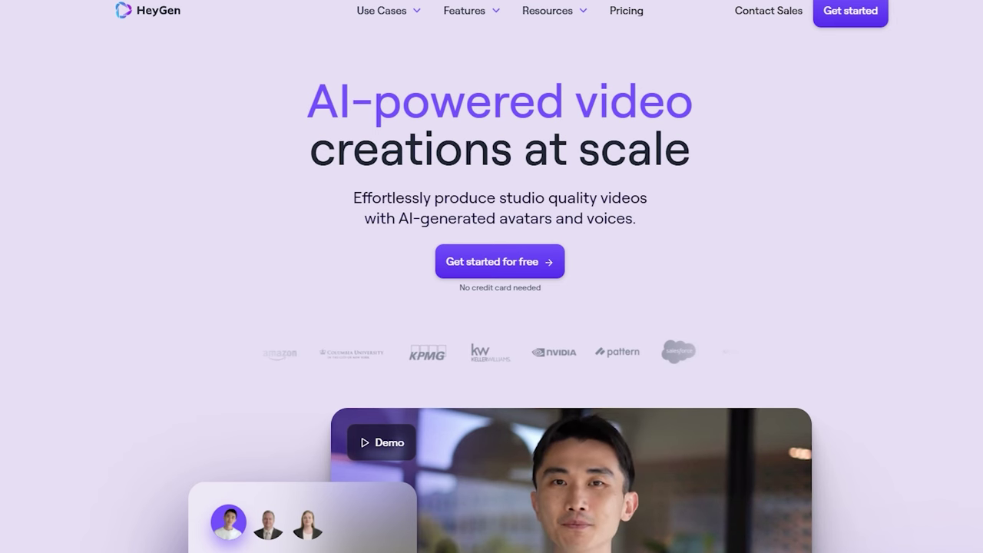
# Open HeyGen's AI Avatars page and scroll through the customizable avatar cards.
pyautogui.scroll(-4, 492, 307)
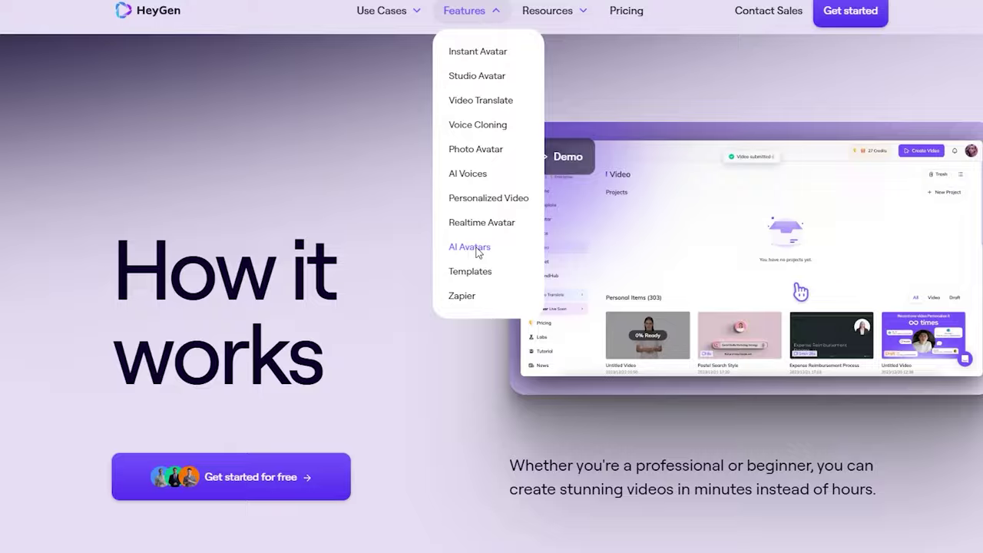
pyautogui.click(475, 251)
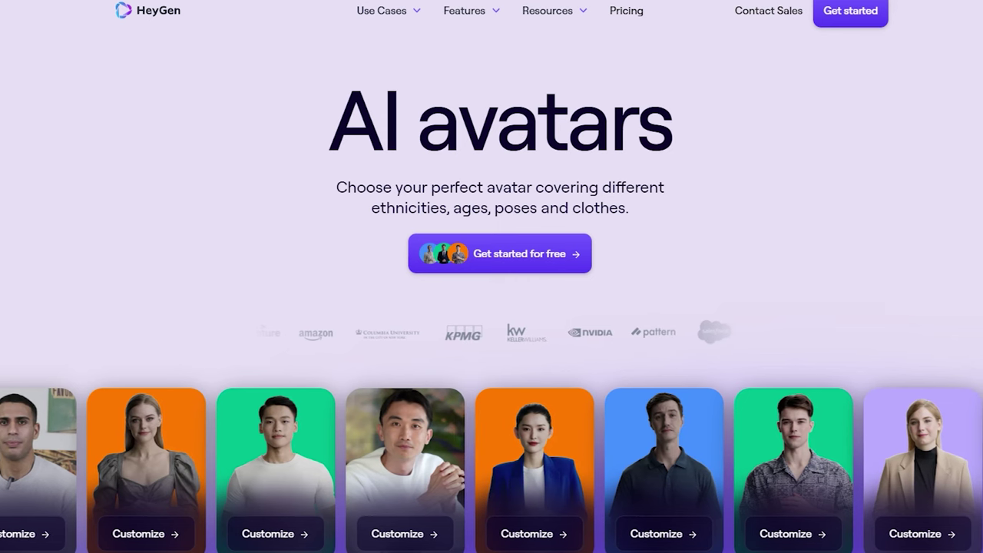
pyautogui.scroll(-3, 560, 542)
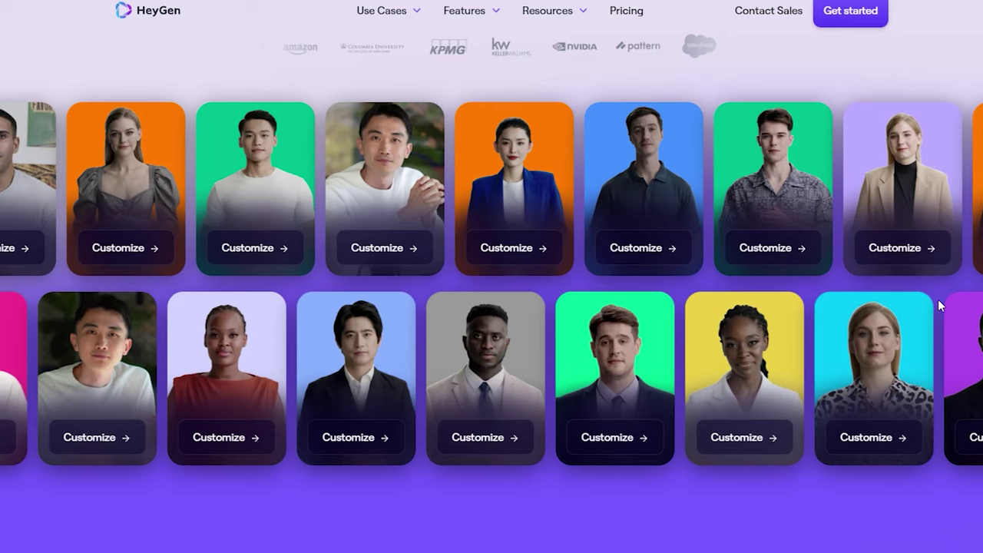
pyautogui.scroll(-5, 938, 299)
pyautogui.scroll(-2, 492, 294)
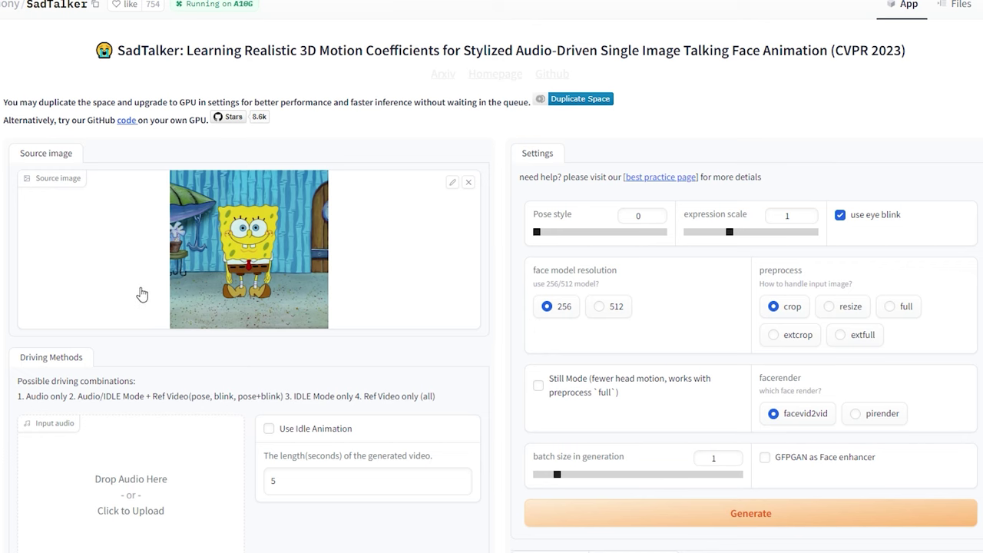
# Scroll past SadTalker's pose style and expression scale settings to the Examples table.
pyautogui.scroll(-1, 156, 335)
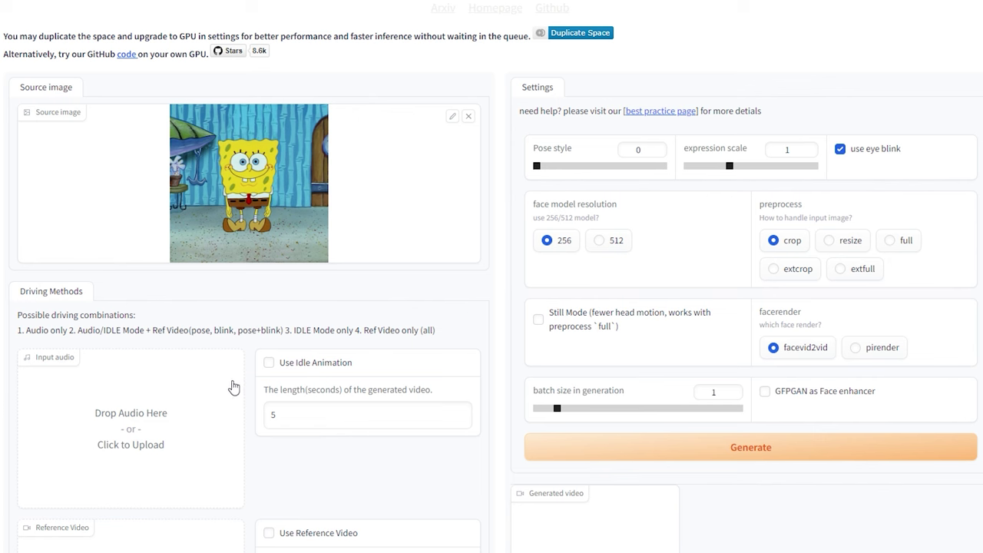
pyautogui.scroll(-1, 266, 367)
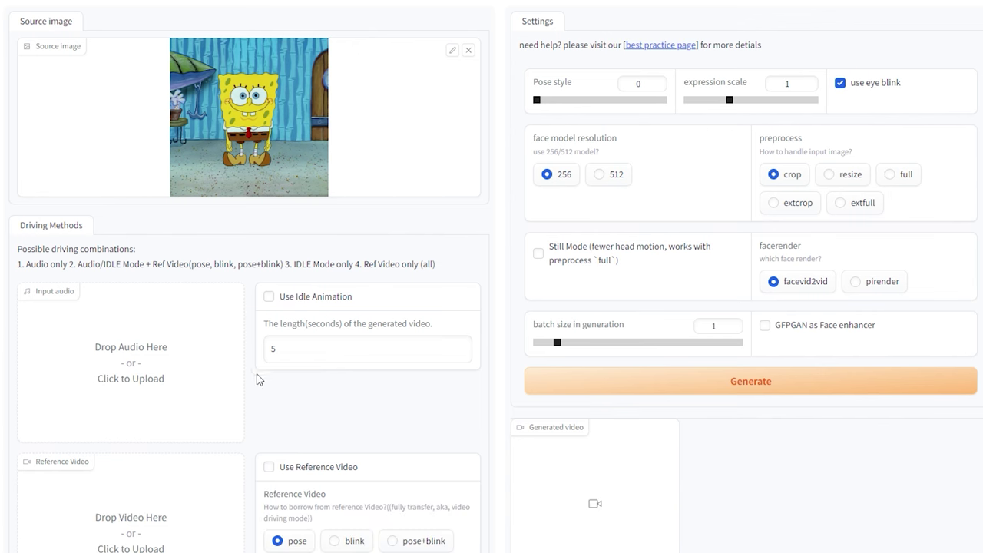
pyautogui.scroll(-2, 259, 378)
pyautogui.scroll(4, 612, 397)
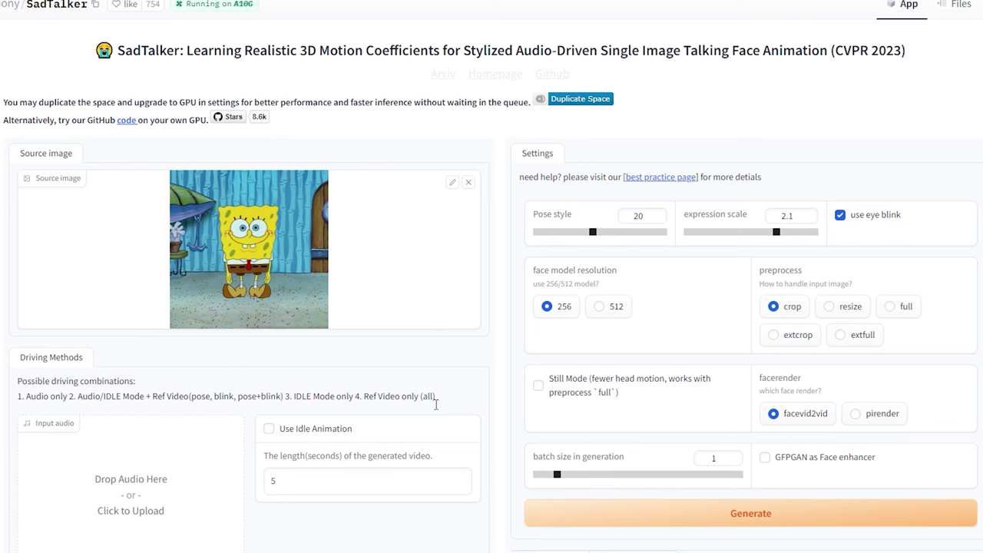
pyautogui.scroll(-7, 707, 403)
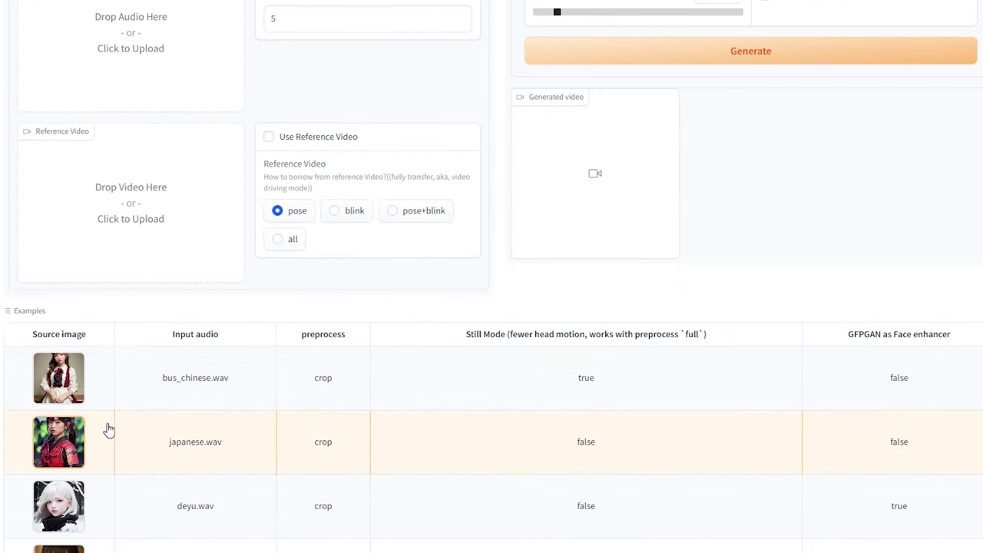
pyautogui.scroll(-2, 116, 429)
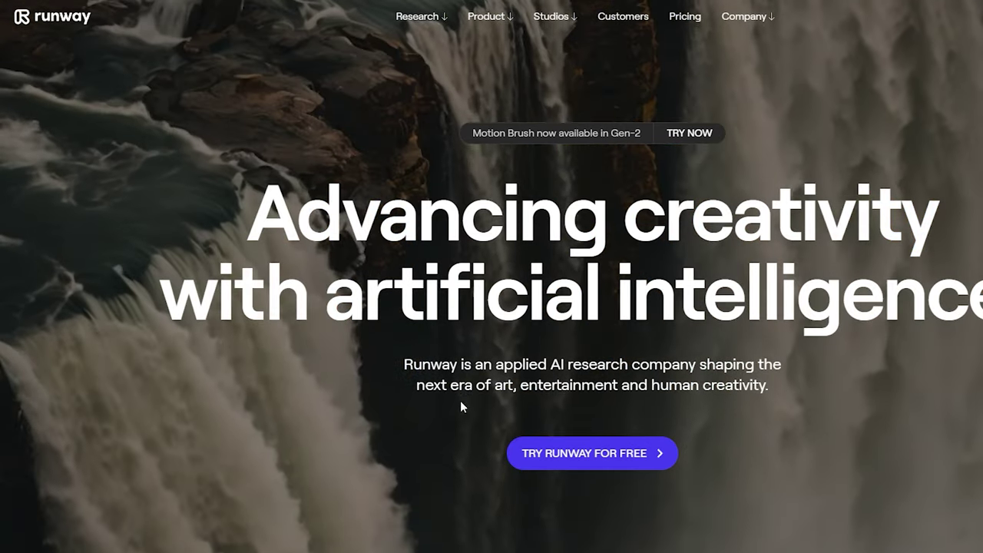
# Scroll to Runway's AI Magic Tools and view the Generate Images and Infinitely Expand Images demos.
pyautogui.scroll(-5, 649, 410)
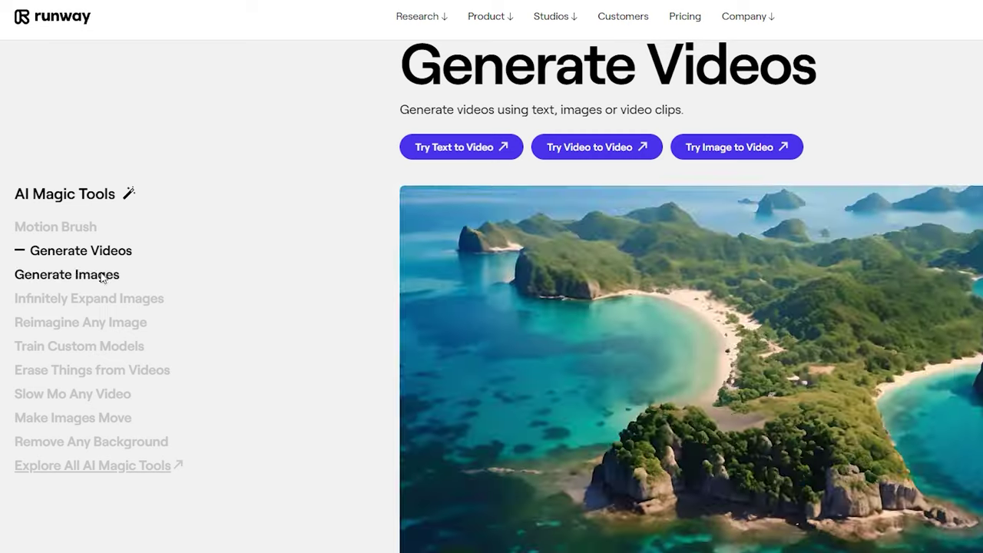
pyautogui.click(103, 275)
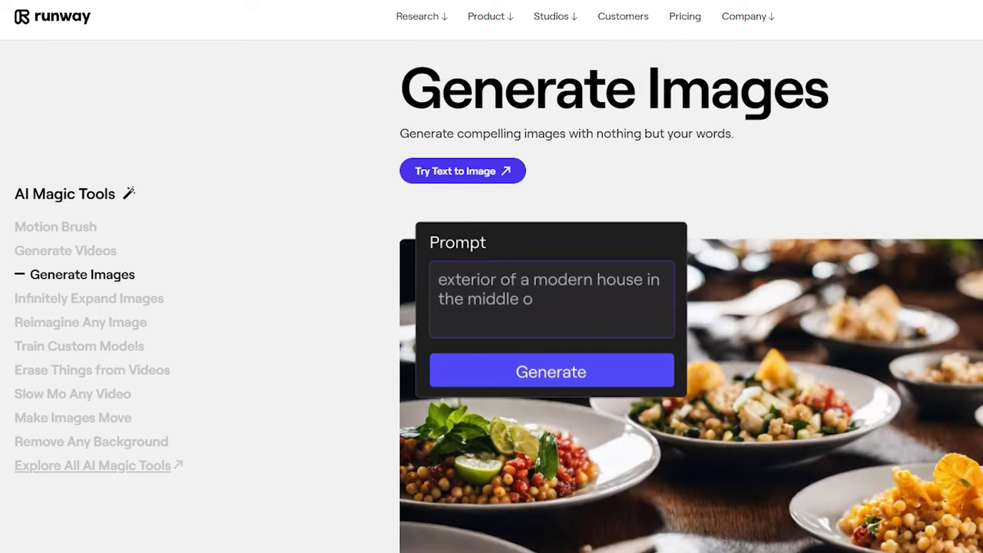
pyautogui.click(61, 298)
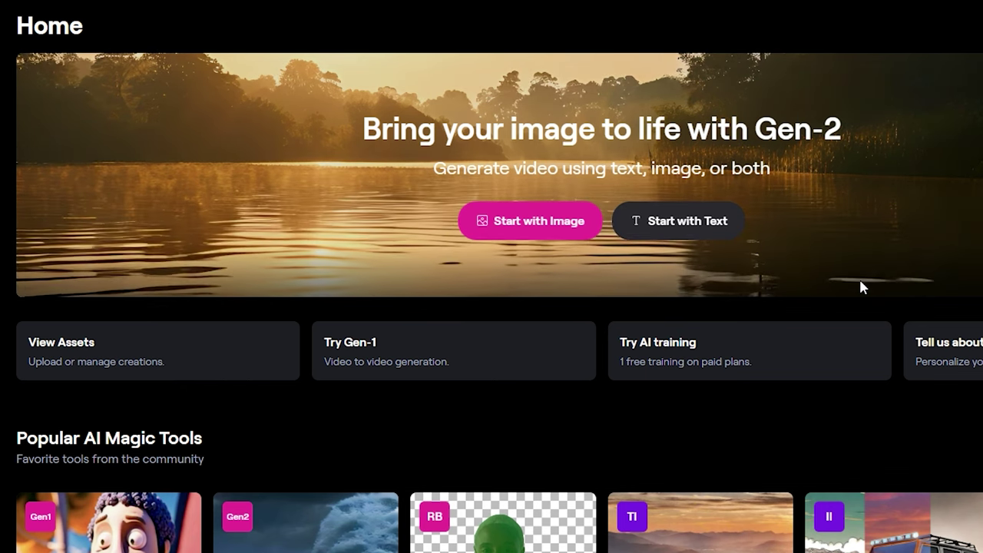
# Start a Gen-2 video from an image and step through the welcome tips.
pyautogui.click(554, 234)
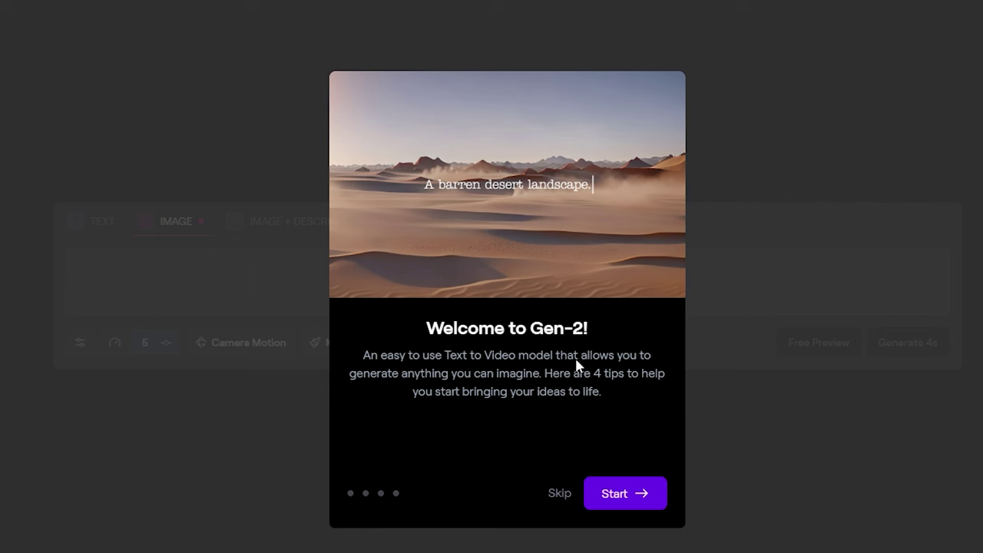
pyautogui.click(620, 503)
pyautogui.click(628, 499)
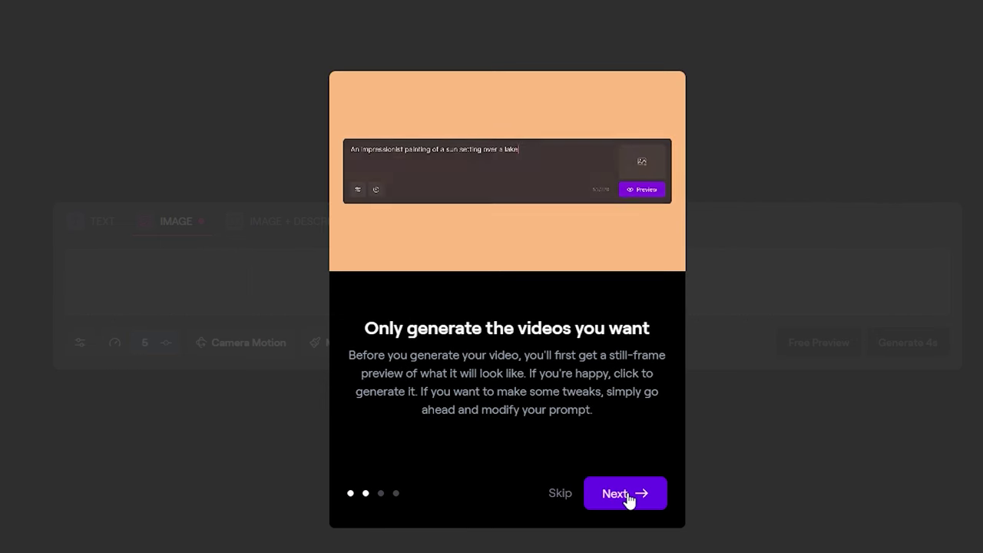
pyautogui.click(629, 500)
pyautogui.click(630, 499)
pyautogui.click(631, 498)
# Close the tips, add the sad midnight-breeze description, and play the 4-second anime girl video.
pyautogui.click(636, 498)
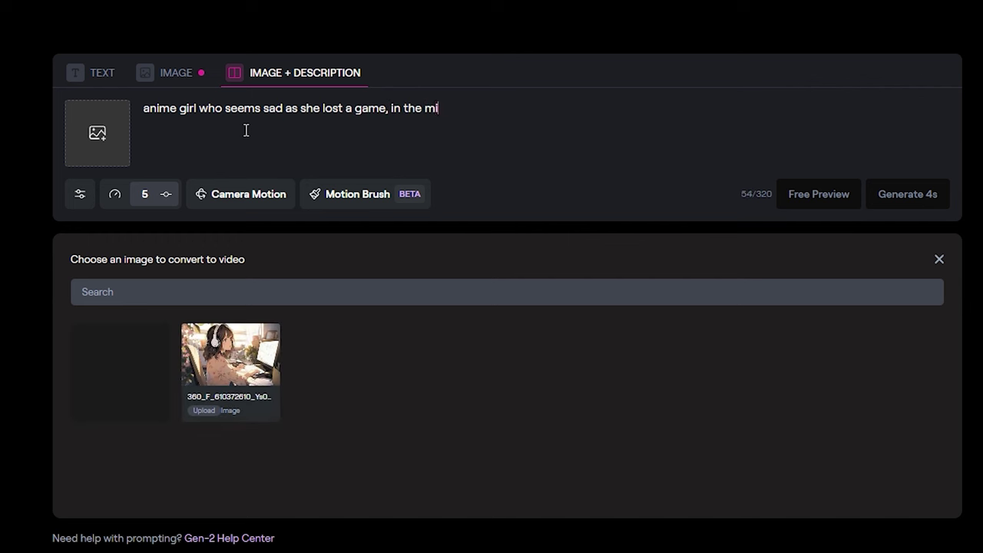
pyautogui.write('dnight breeze')
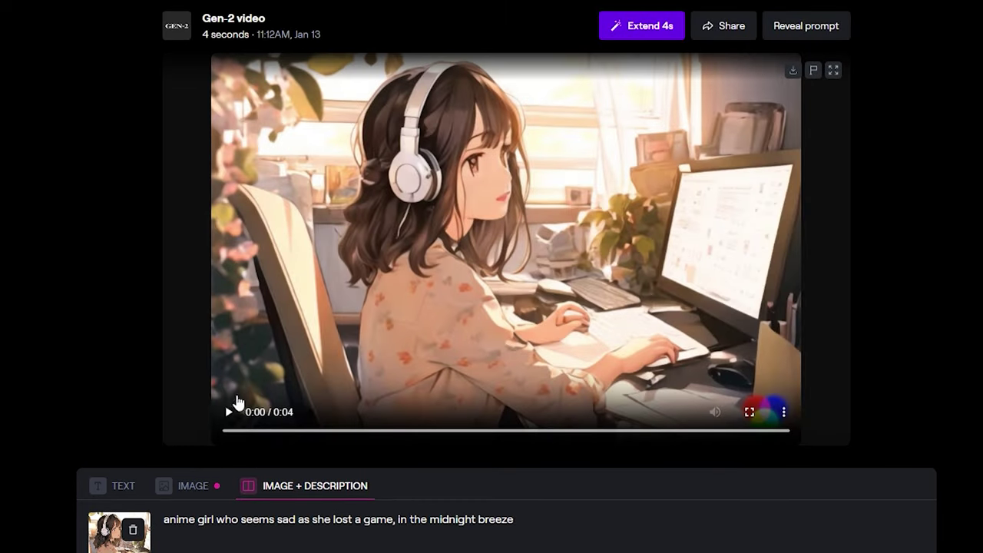
pyautogui.click(228, 413)
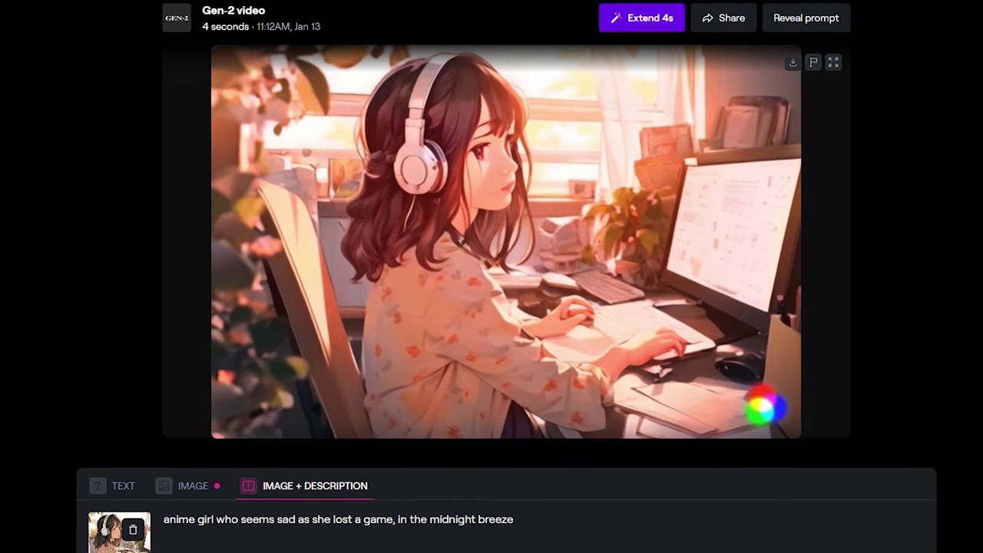